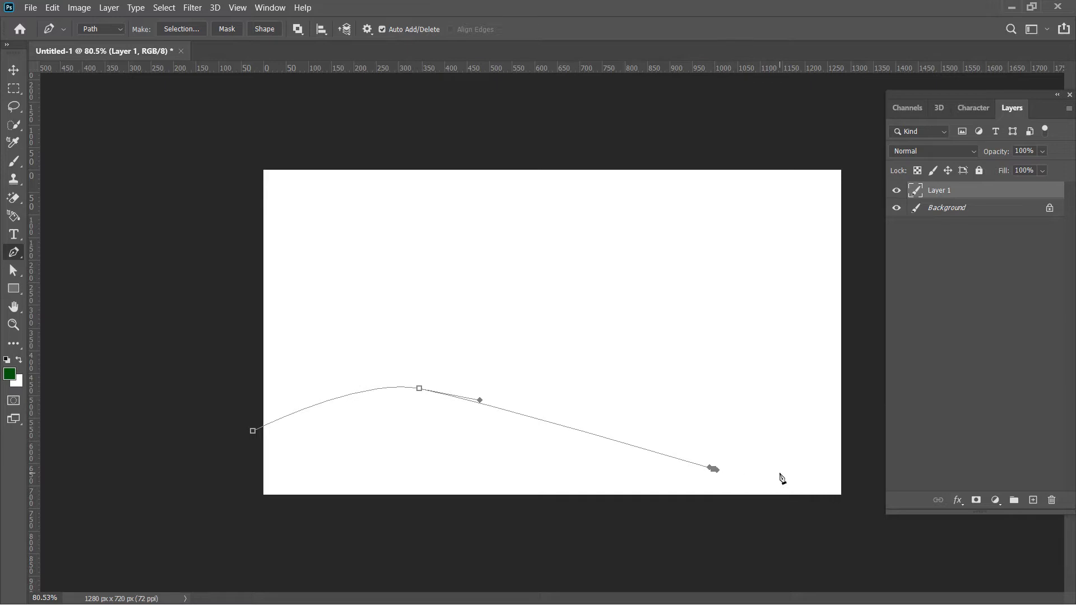
{"action": "left_click_drag", "start_coordinate": [710, 465], "coordinate": [792, 475]}
{"action": "left_click_drag", "start_coordinate": [856, 453], "coordinate": [871, 445]}
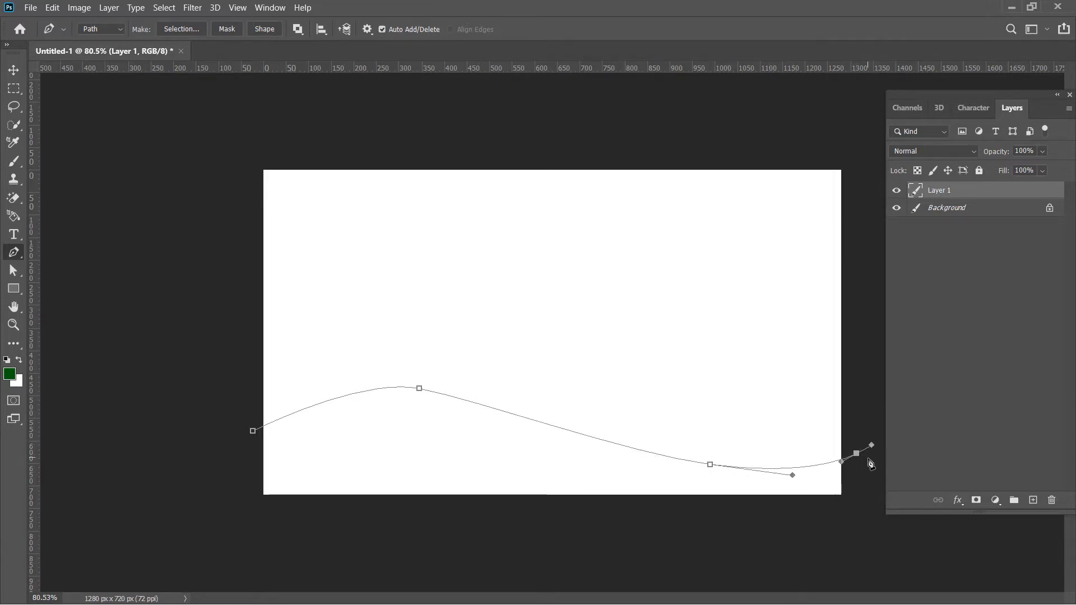
{"action": "left_click", "coordinate": [858, 497]}
{"action": "left_click", "coordinate": [231, 506]}
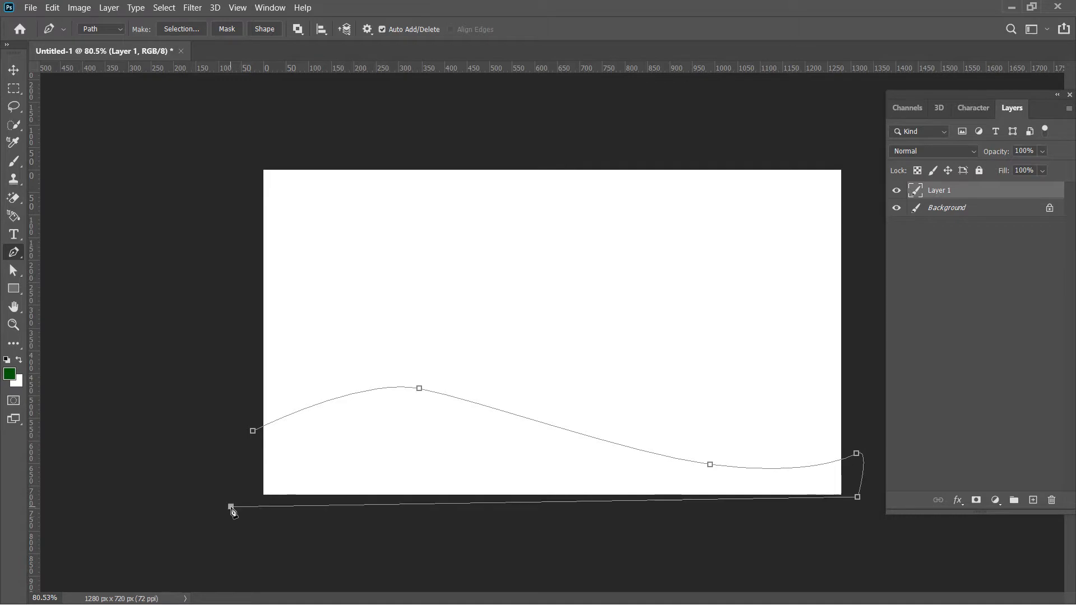
{"action": "left_click", "coordinate": [253, 431]}
{"action": "key", "text": "ctrl+Return"}
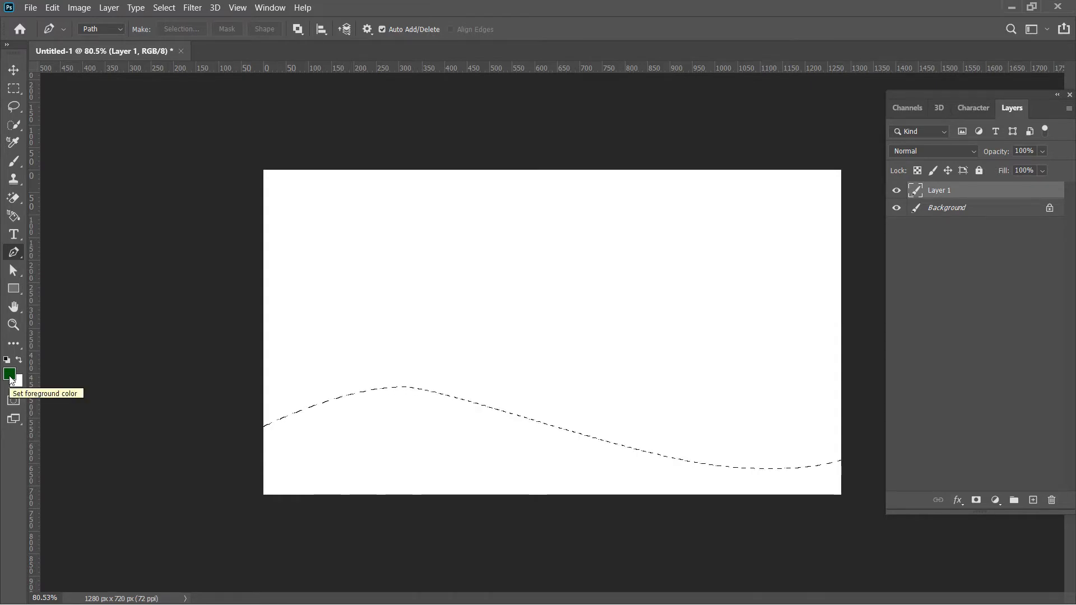
{"action": "key", "text": "ctrl+d"}
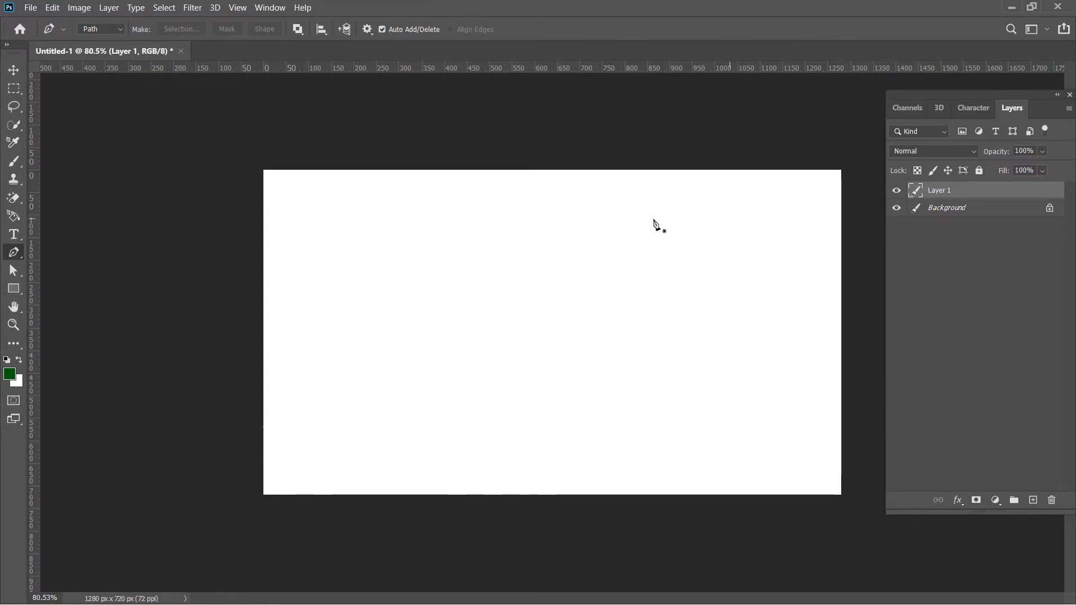
Fill Layer 1 with a vertical linear gradient running from blue at the canvas top to pale yellow at its bottom.
{"action": "key", "text": "v"}
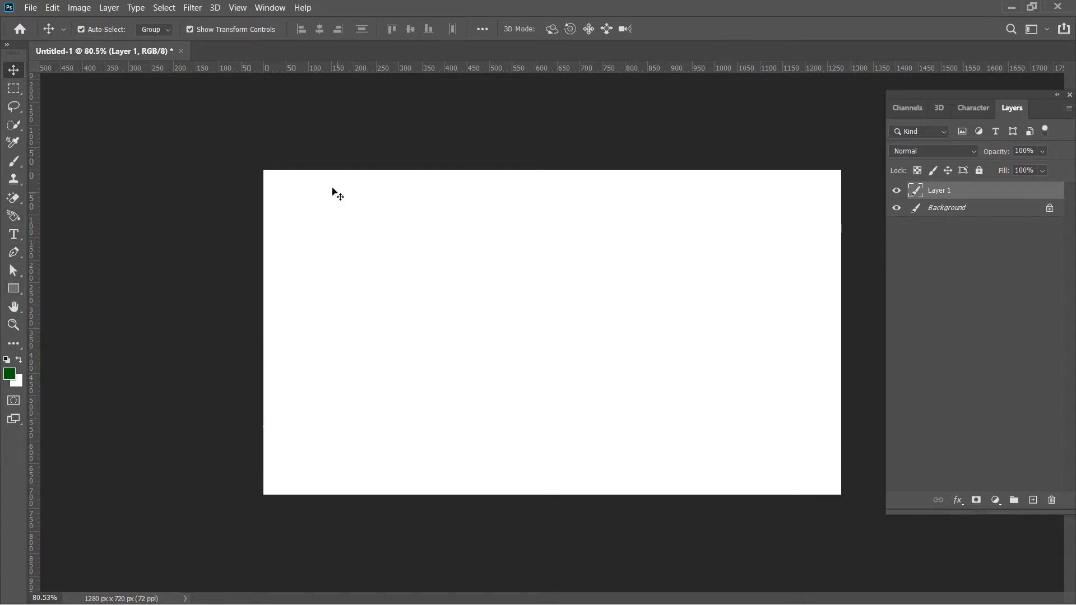
{"action": "key", "text": "i"}
{"action": "left_click", "coordinate": [13, 343]}
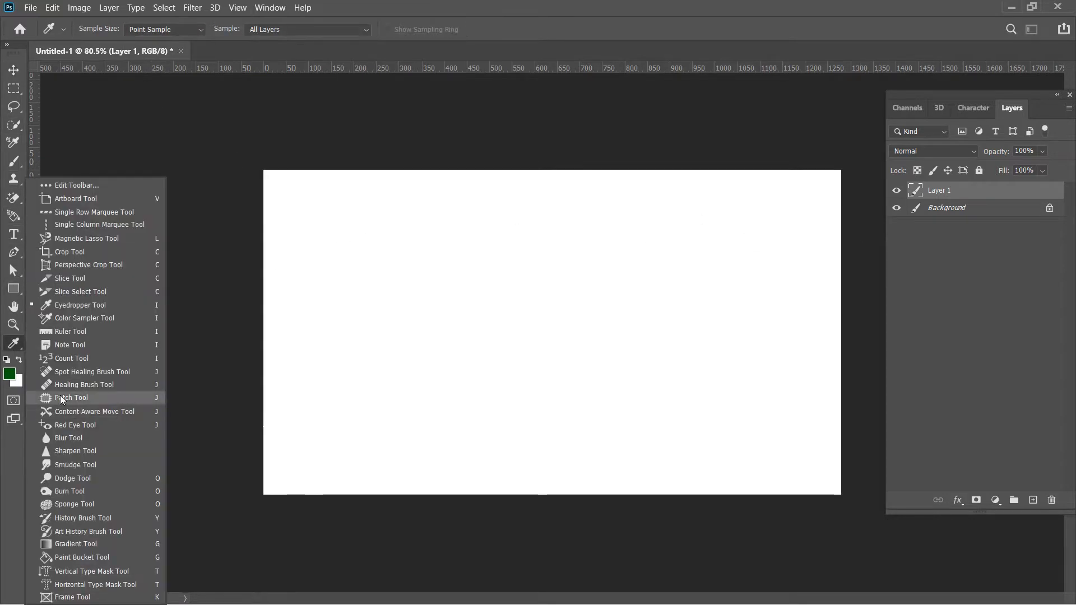
{"action": "left_click", "coordinate": [61, 547]}
{"action": "left_click", "coordinate": [113, 29]}
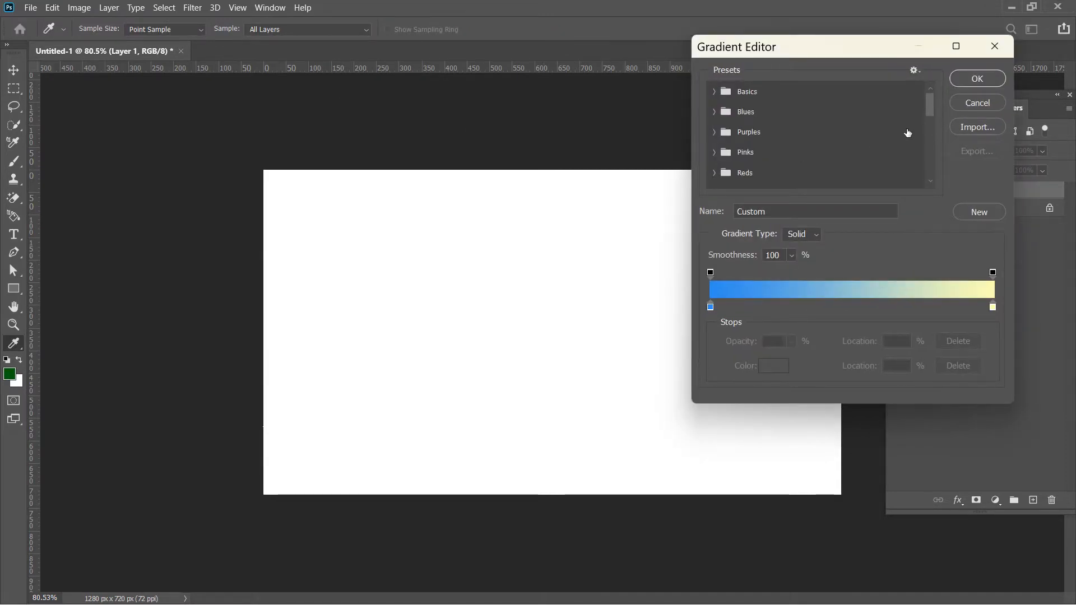
{"action": "left_click", "coordinate": [996, 47]}
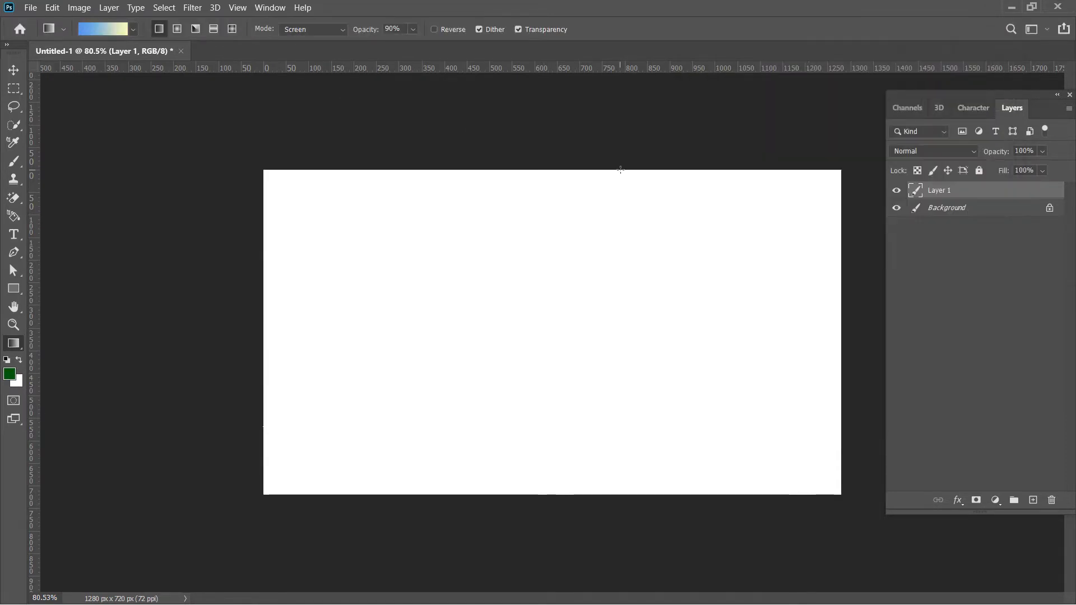
{"action": "left_click_drag", "start_coordinate": [562, 170], "coordinate": [578, 491]}
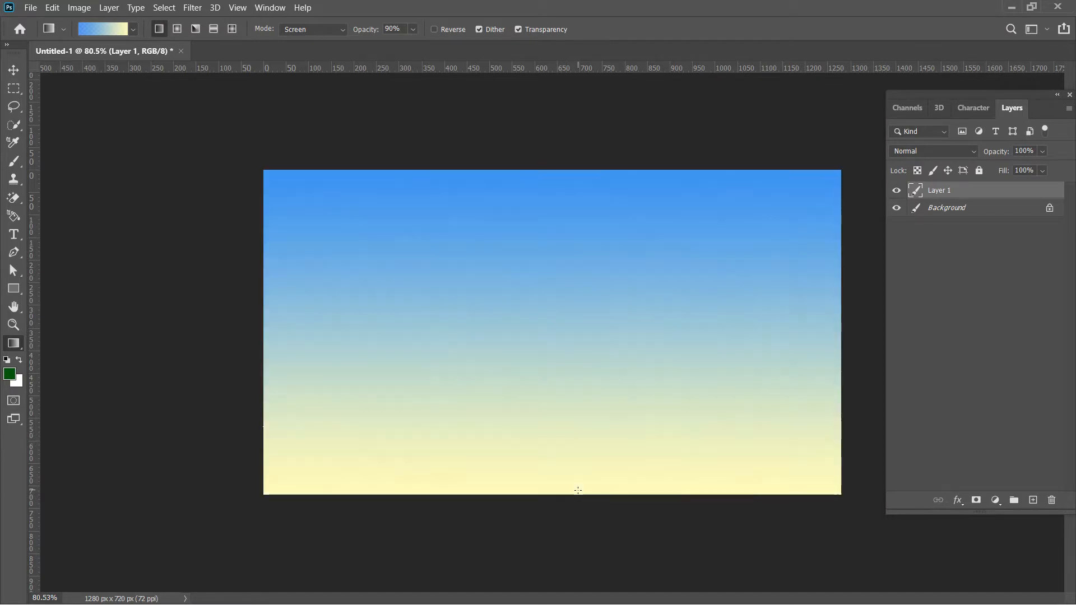
{"action": "left_click", "coordinate": [13, 68]}
{"action": "left_click", "coordinate": [957, 275]}
{"action": "left_click", "coordinate": [953, 191]}
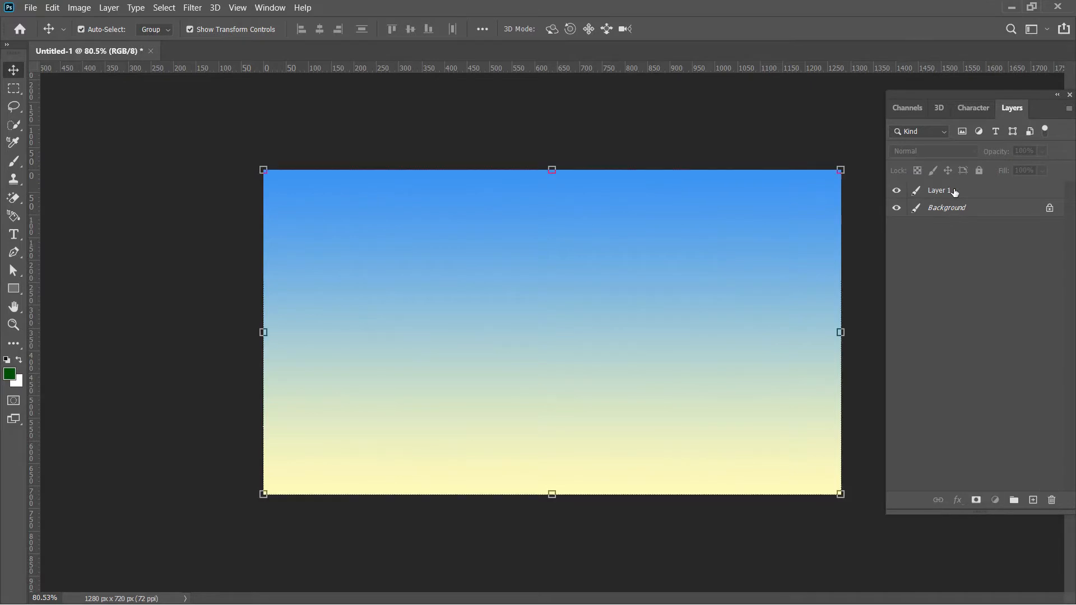
{"action": "left_click", "coordinate": [973, 259]}
On a new layer, draw a closed wavy hill path across the lower canvas with the Pen tool and convert it to a selection.
{"action": "left_click", "coordinate": [1033, 500]}
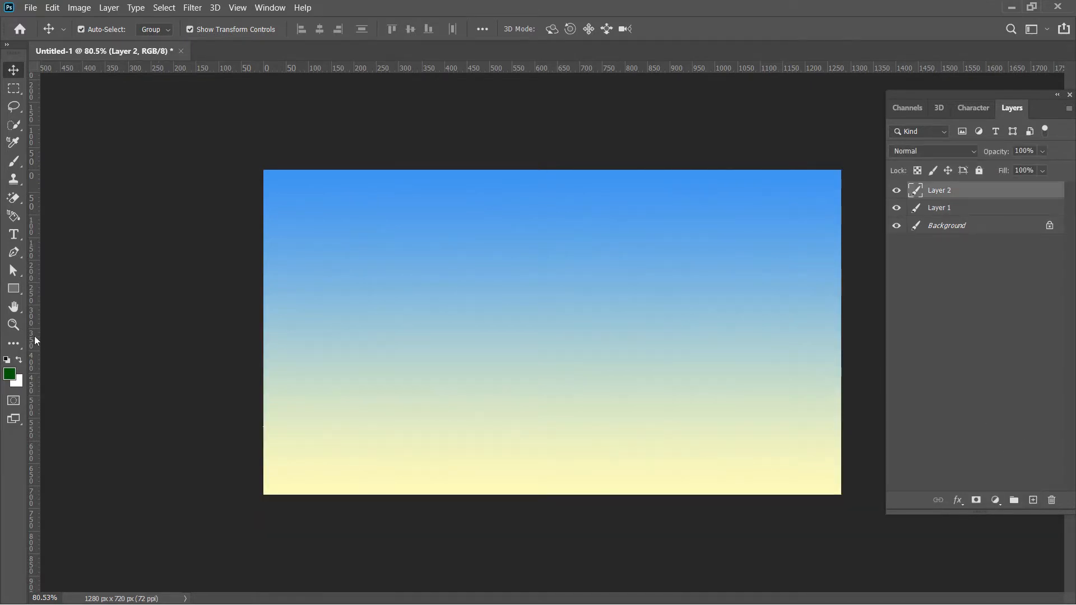
{"action": "left_click", "coordinate": [13, 252]}
{"action": "left_click", "coordinate": [231, 424]}
{"action": "left_click_drag", "start_coordinate": [374, 399], "coordinate": [412, 391]}
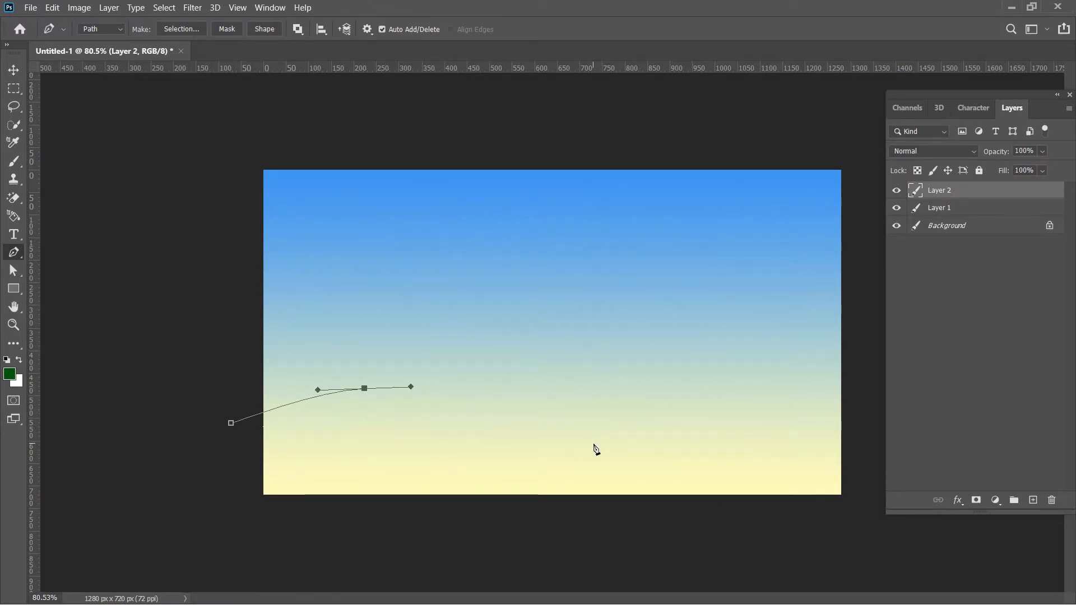
{"action": "left_click_drag", "start_coordinate": [593, 443], "coordinate": [670, 456]}
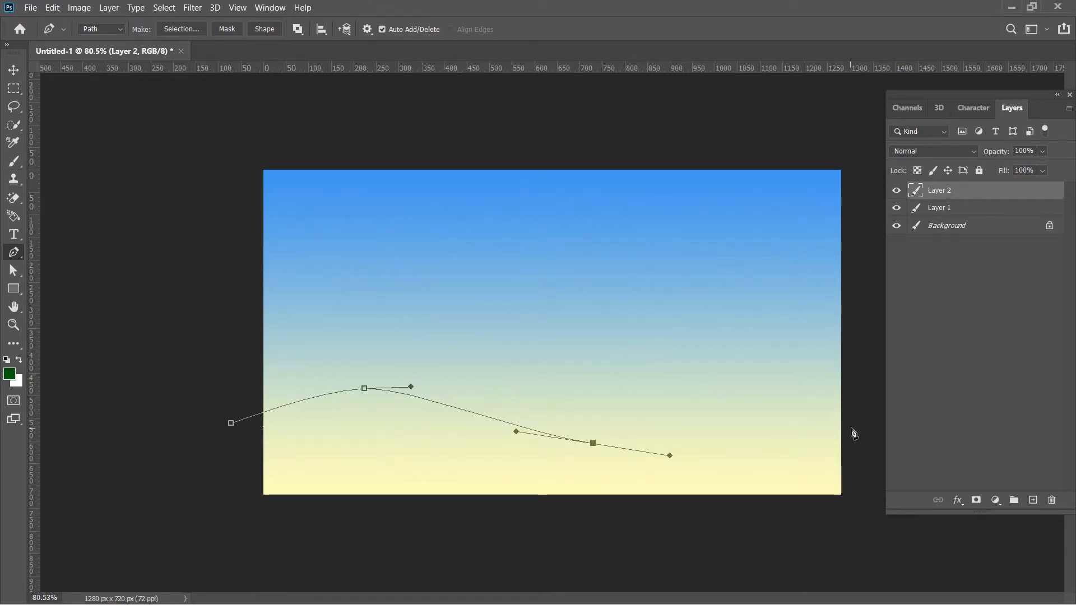
{"action": "left_click_drag", "start_coordinate": [850, 437], "coordinate": [860, 483]}
{"action": "left_click", "coordinate": [838, 539]}
{"action": "left_click", "coordinate": [234, 522]}
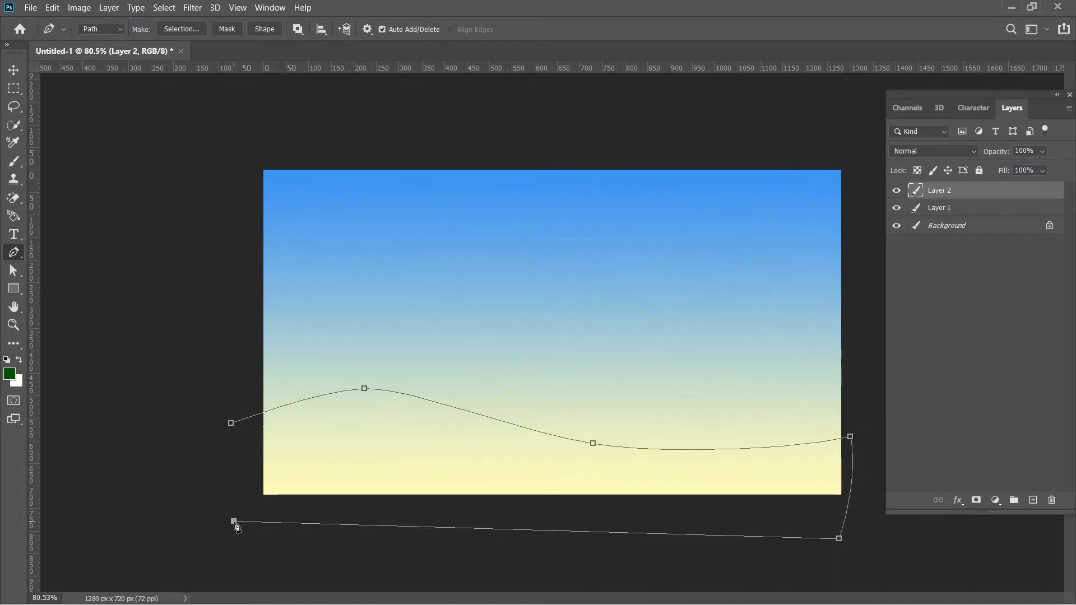
{"action": "left_click", "coordinate": [232, 425]}
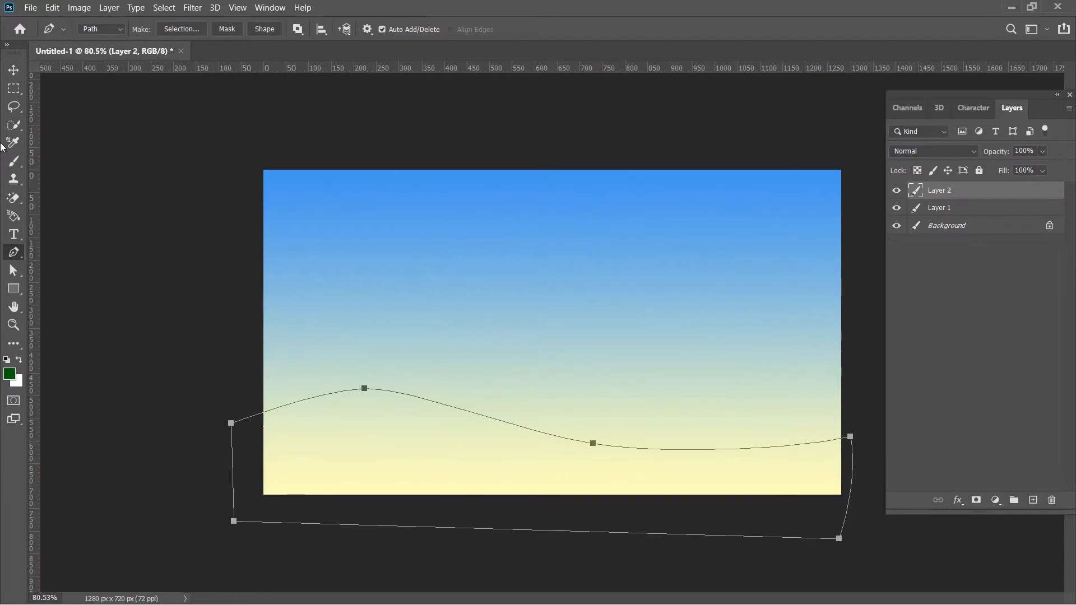
{"action": "key", "text": "ctrl+Return"}
Fill the hill selection with bright green 21e133 and deselect it.
{"action": "left_click", "coordinate": [9, 374]}
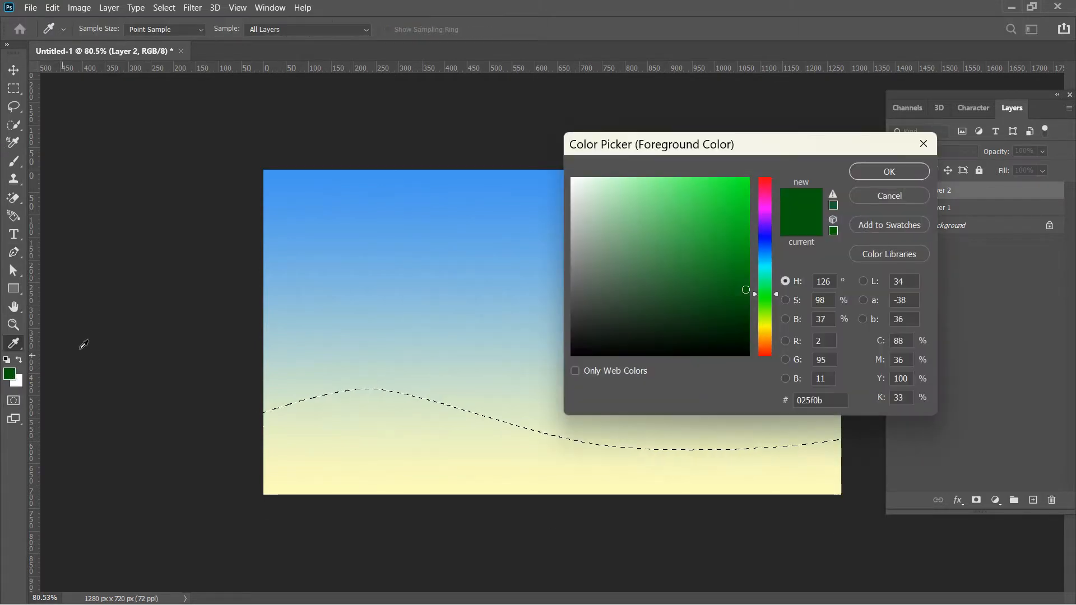
{"action": "left_click", "coordinate": [723, 220]}
{"action": "left_click", "coordinate": [890, 172]}
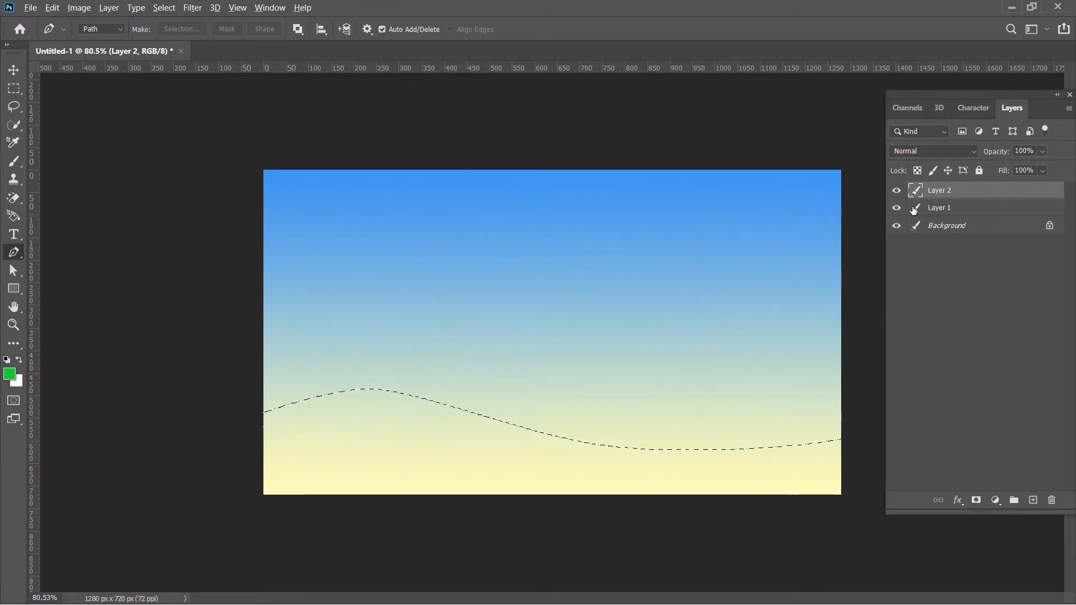
{"action": "key", "text": "alt+BackSpace"}
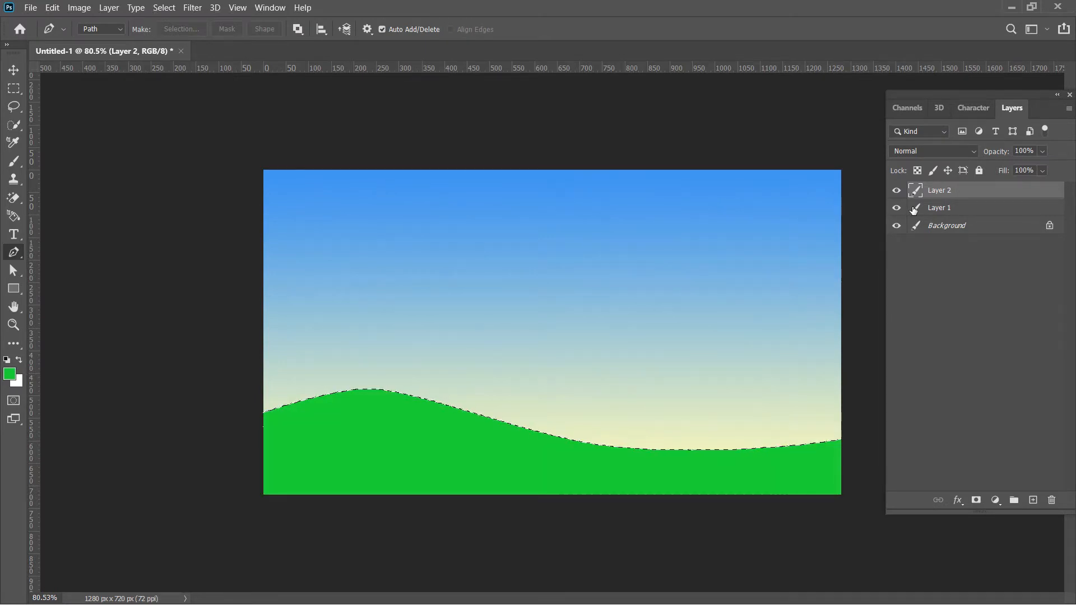
{"action": "key", "text": "ctrl+d"}
Duplicate the green hill higher up, flip the copy horizontally, and place its layer below Layer 2.
{"action": "left_click", "coordinate": [12, 70]}
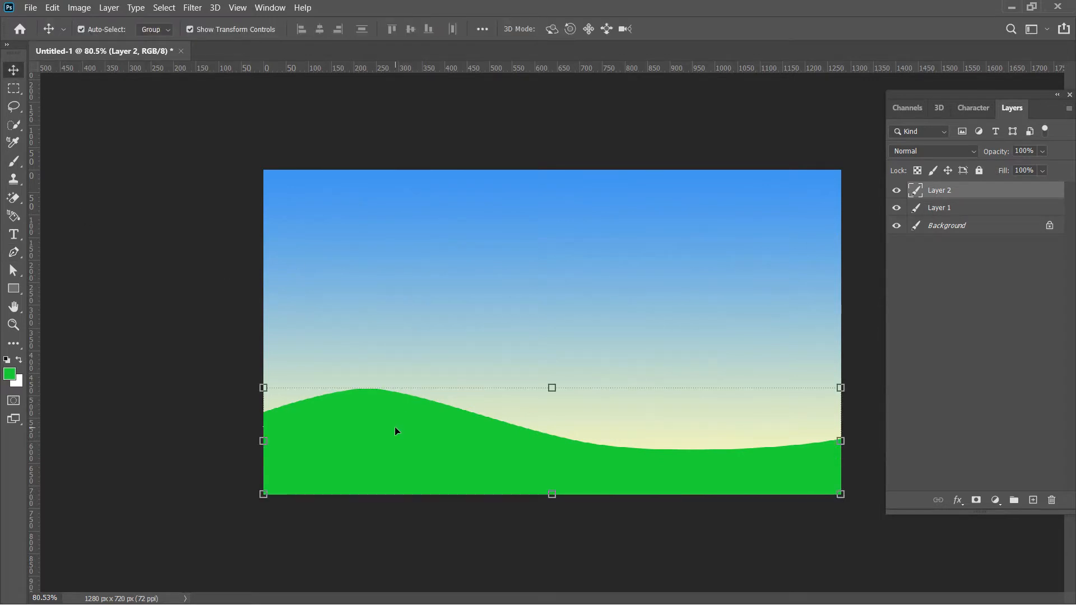
{"action": "left_click_drag", "start_coordinate": [394, 426], "coordinate": [393, 376]}
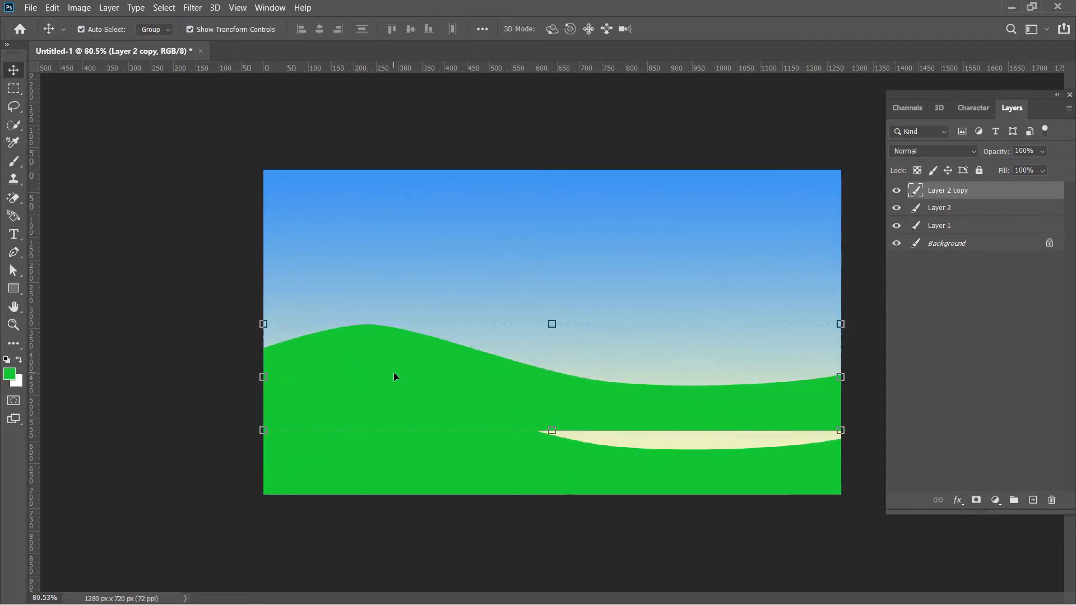
{"action": "key", "text": "ctrl+t"}
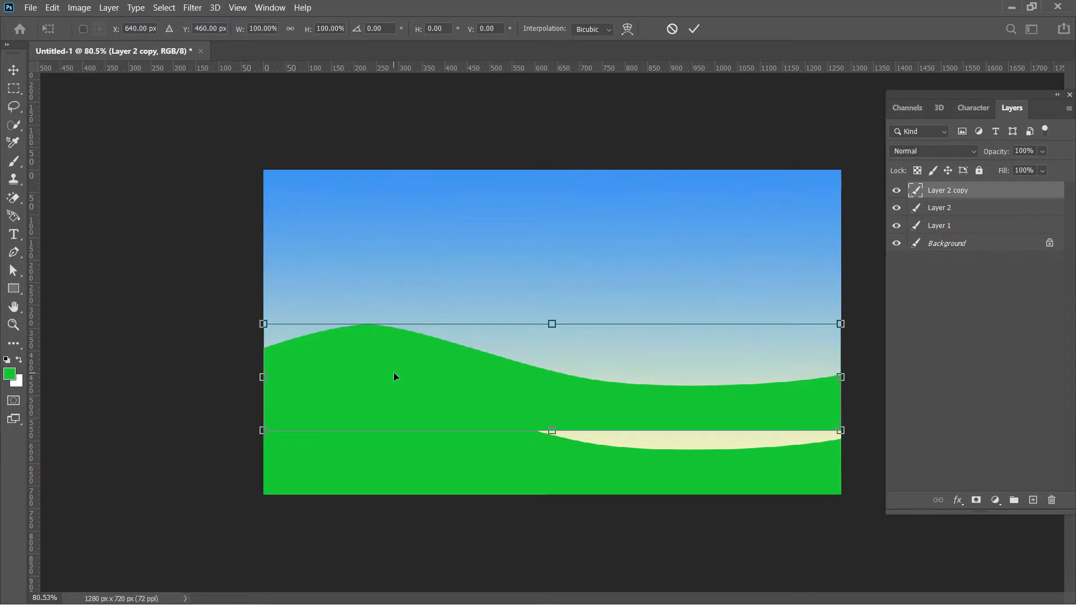
{"action": "right_click", "coordinate": [394, 372]}
{"action": "left_click", "coordinate": [422, 353]}
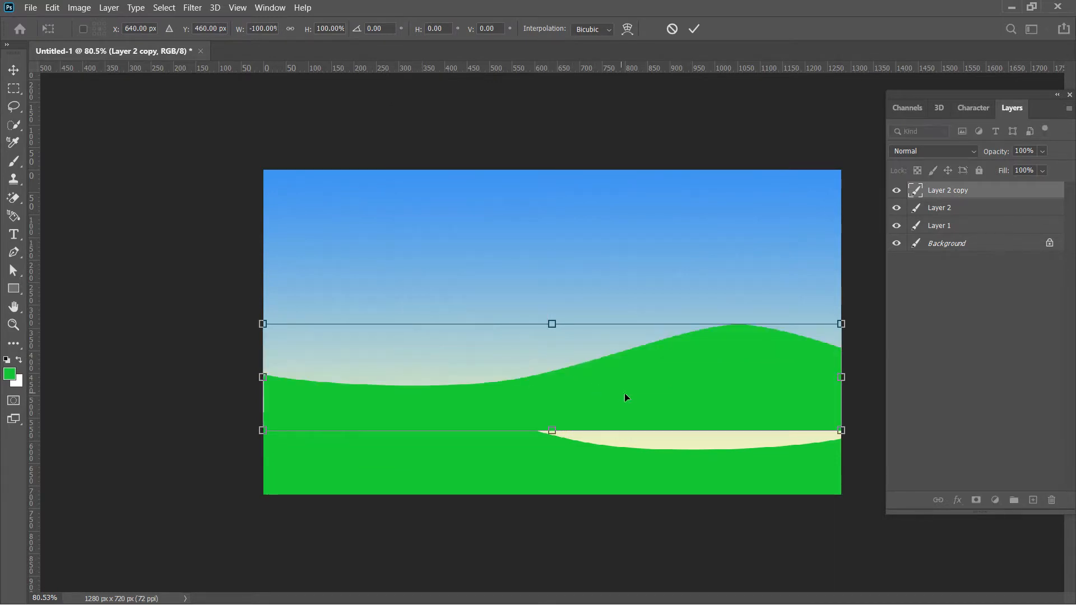
{"action": "left_click_drag", "start_coordinate": [985, 199], "coordinate": [990, 212]}
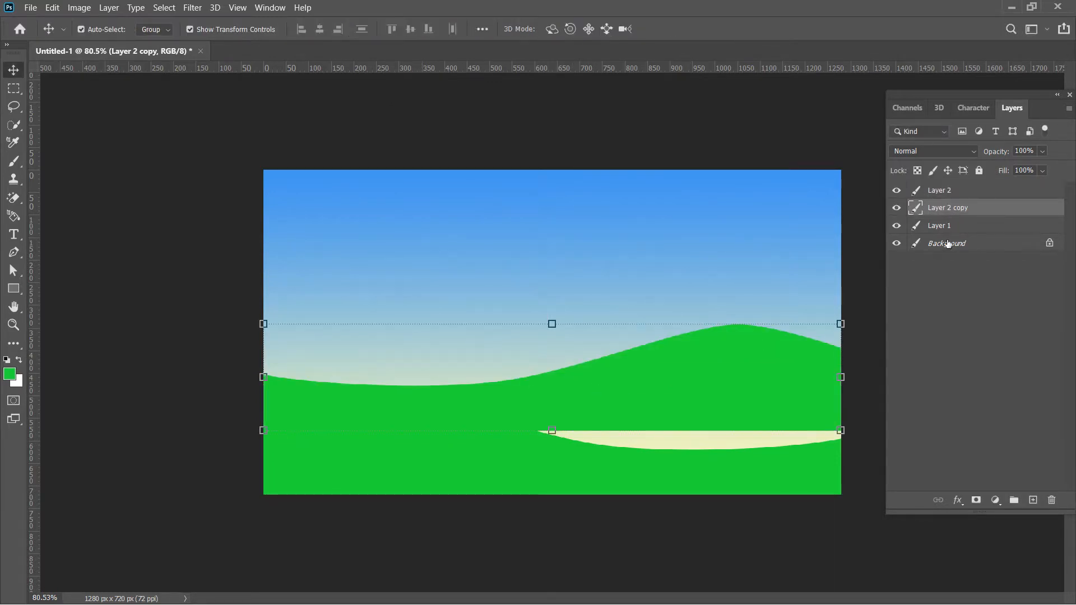
Recolour the copied hill with darker green 22b430 and move it down and right so its base sits behind the front hill.
{"action": "left_click", "coordinate": [917, 208], "text": "ctrl"}
{"action": "left_click", "coordinate": [8, 374]}
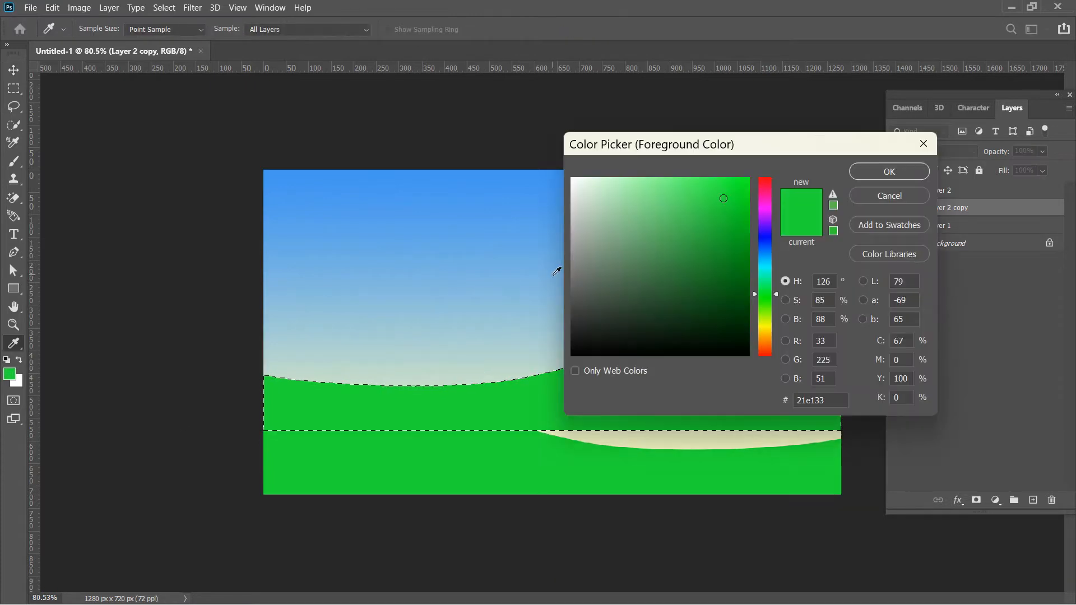
{"action": "left_click", "coordinate": [730, 224]}
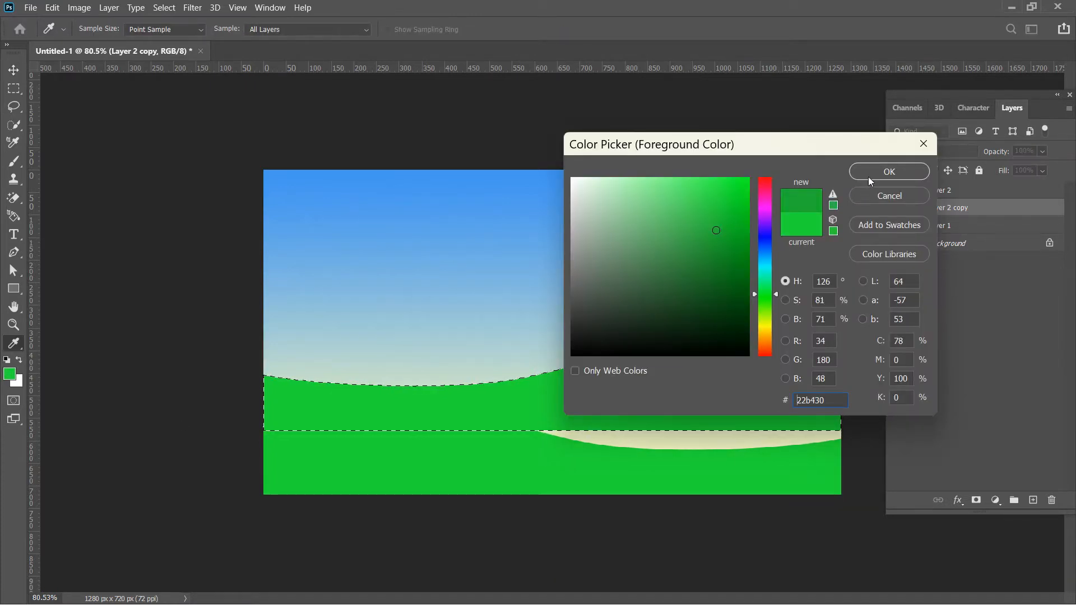
{"action": "left_click", "coordinate": [878, 173]}
{"action": "key", "text": "alt+BackSpace"}
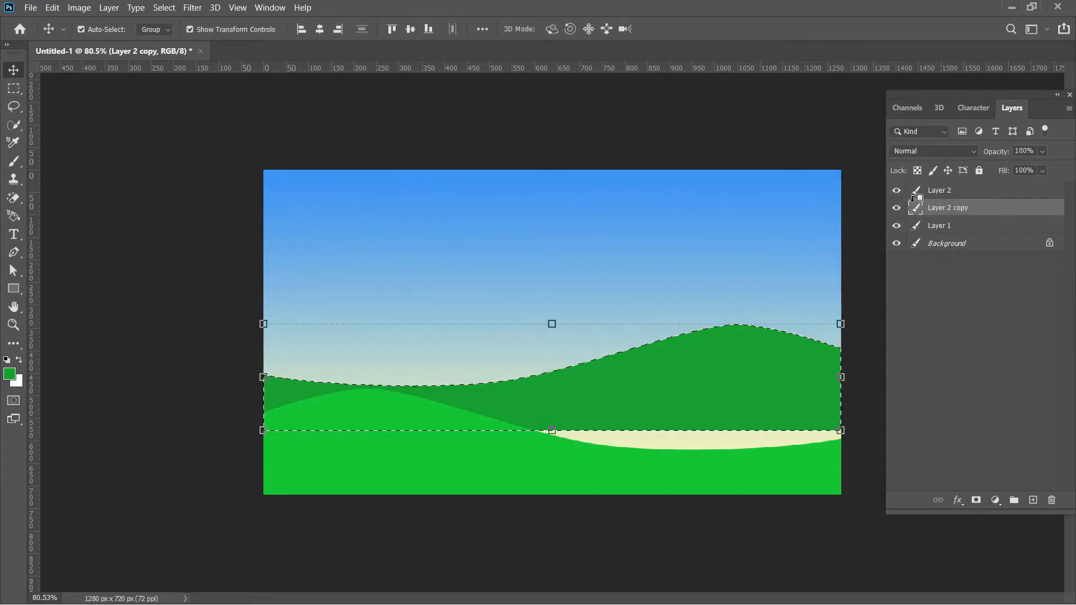
{"action": "key", "text": "ctrl+d"}
{"action": "left_click_drag", "start_coordinate": [786, 384], "coordinate": [867, 446]}
{"action": "left_click", "coordinate": [997, 410]}
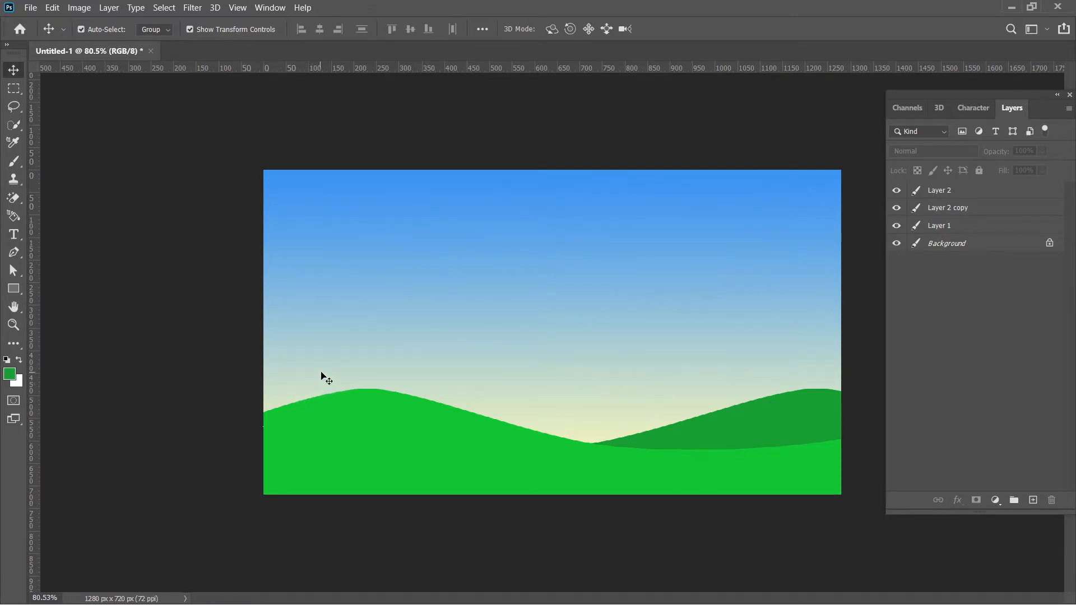
On a new layer, outline a jagged mountain with the Lasso tool, peaking above the front hill and closing across the lower hills.
{"action": "left_click", "coordinate": [1033, 500]}
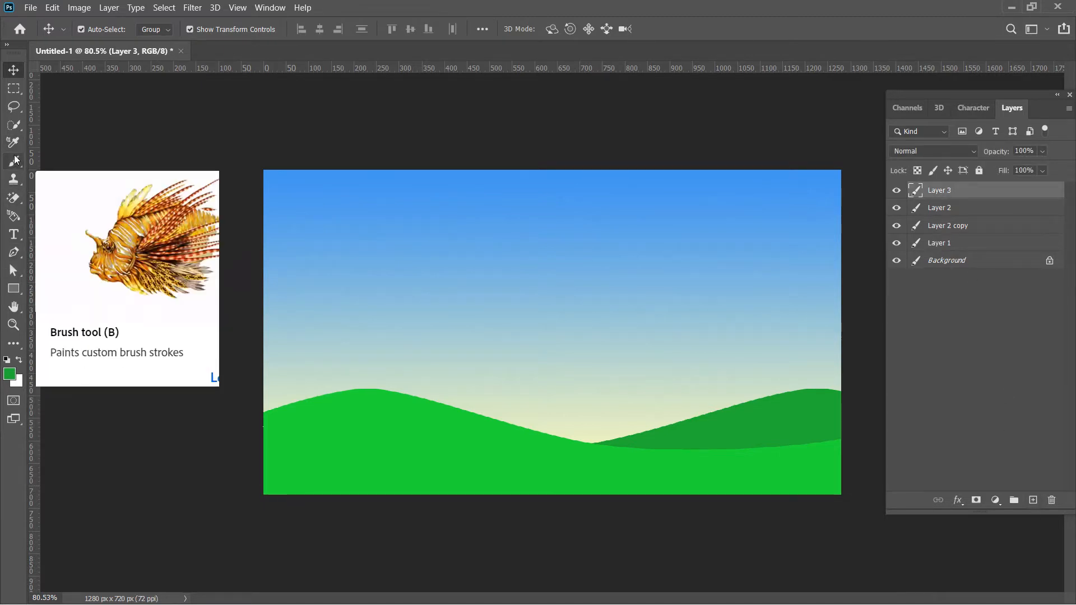
{"action": "left_click", "coordinate": [15, 111]}
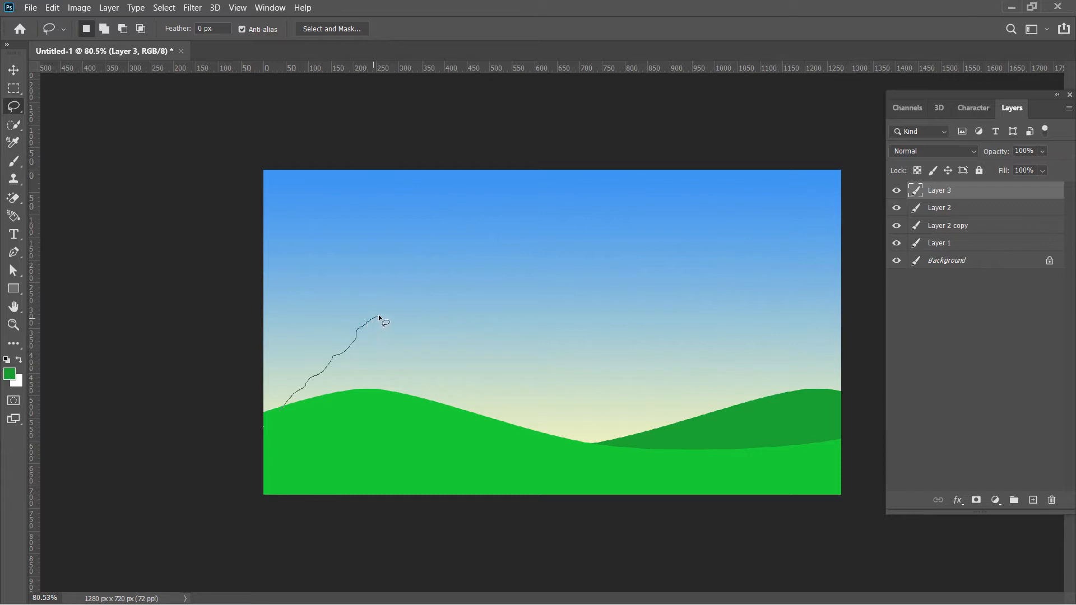
{"action": "left_click_drag", "start_coordinate": [391, 302], "coordinate": [417, 276]}
{"action": "left_click_drag", "start_coordinate": [281, 411], "coordinate": [280, 410]}
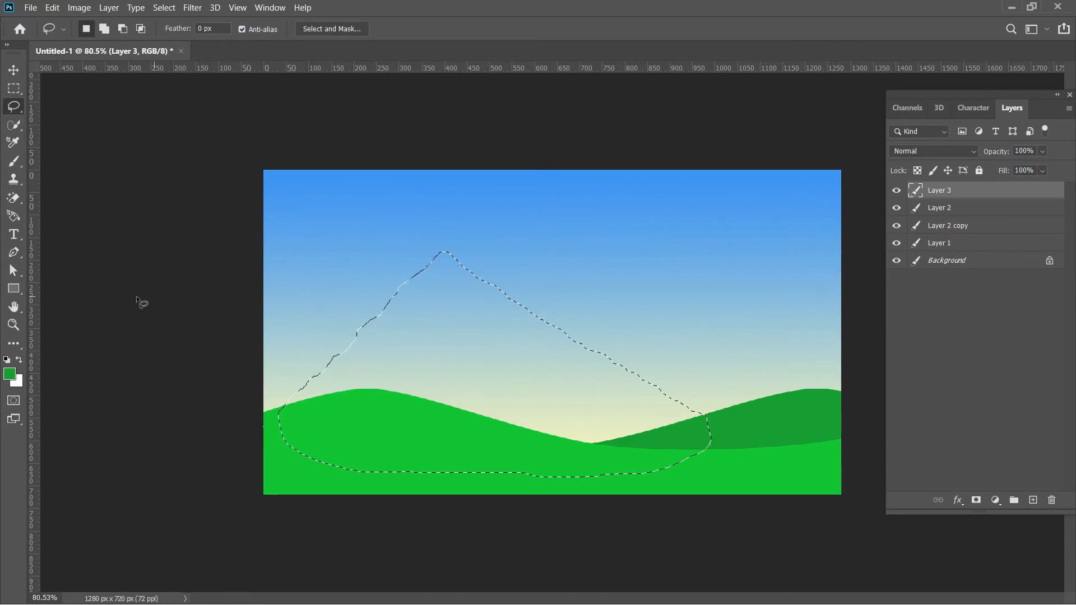
Fill the mountain selection with muted teal 5c9ba3, deselect it, and move its layer behind both hills.
{"action": "left_click", "coordinate": [9, 375]}
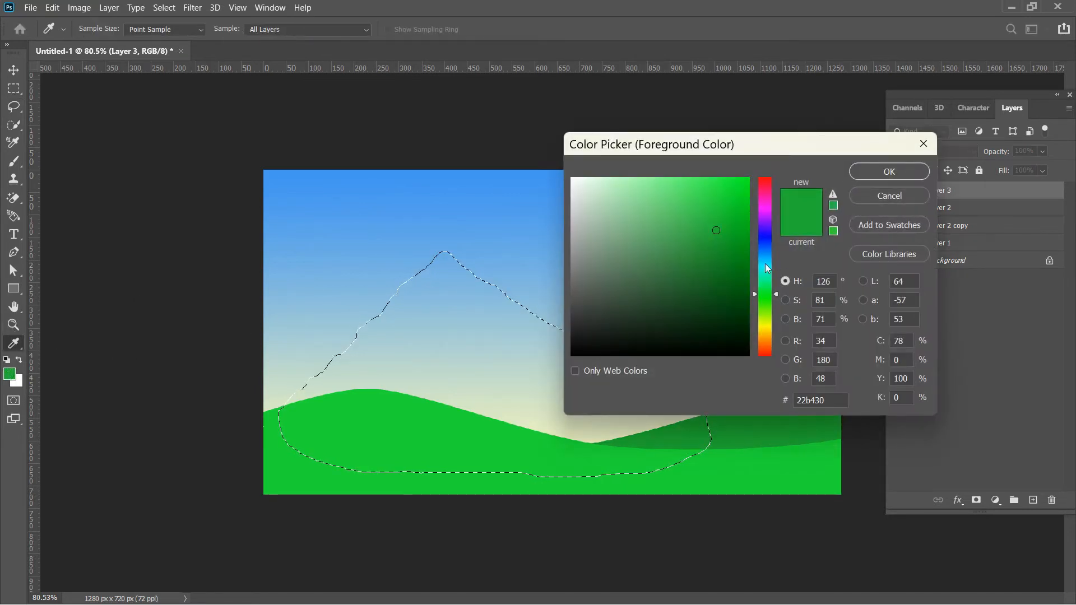
{"action": "left_click", "coordinate": [765, 264]}
{"action": "mouse_move", "coordinate": [740, 261]}
{"action": "left_mouse_down"}
{"action": "mouse_move", "coordinate": [695, 221]}
{"action": "mouse_move", "coordinate": [650, 242]}
{"action": "left_mouse_up"}
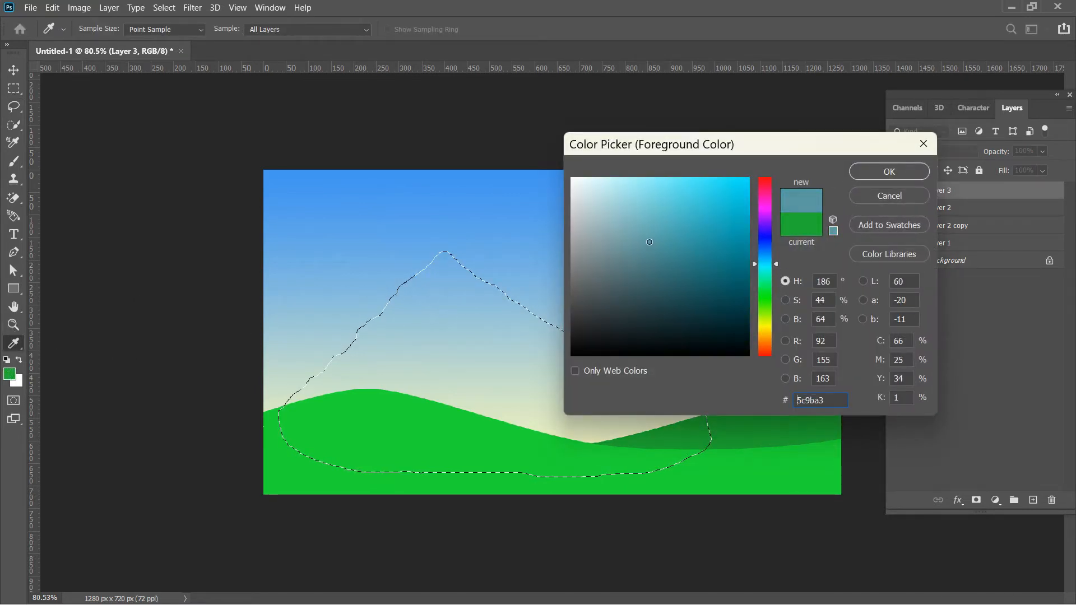
{"action": "left_click", "coordinate": [884, 172]}
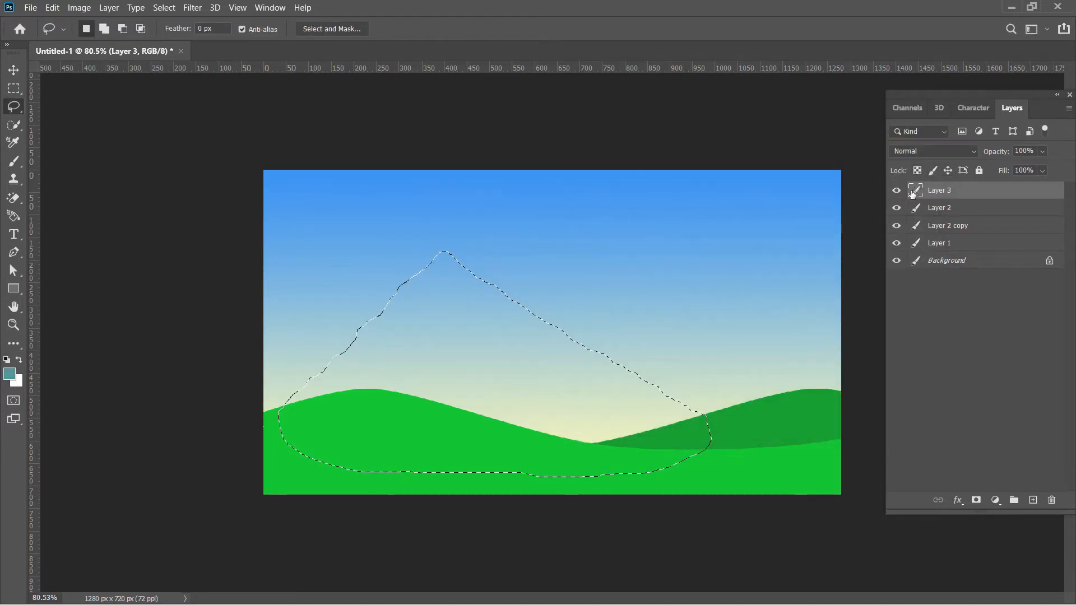
{"action": "key", "text": "alt+BackSpace"}
{"action": "key", "text": "ctrl+d"}
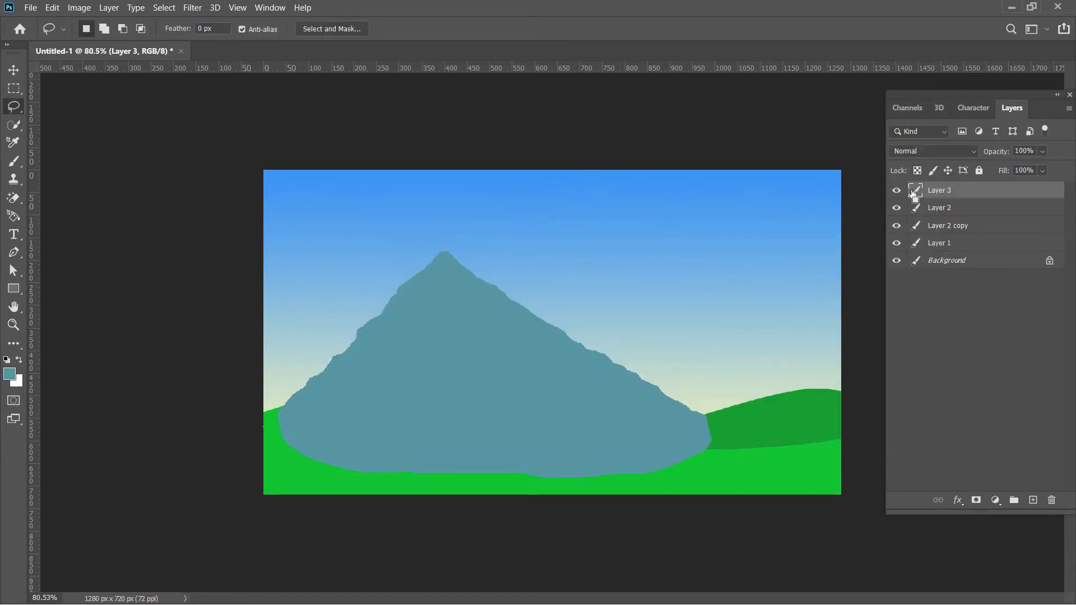
{"action": "left_click_drag", "start_coordinate": [969, 193], "coordinate": [962, 230]}
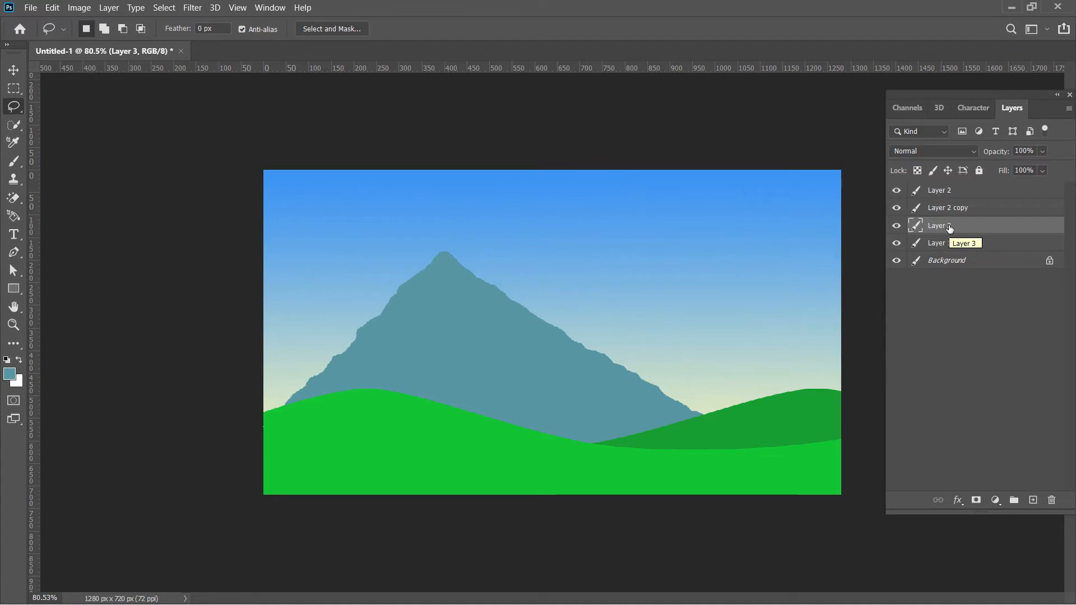
Duplicate the mountain layer and move the copy left and slightly down from the original.
{"action": "key", "text": "ctrl+j"}
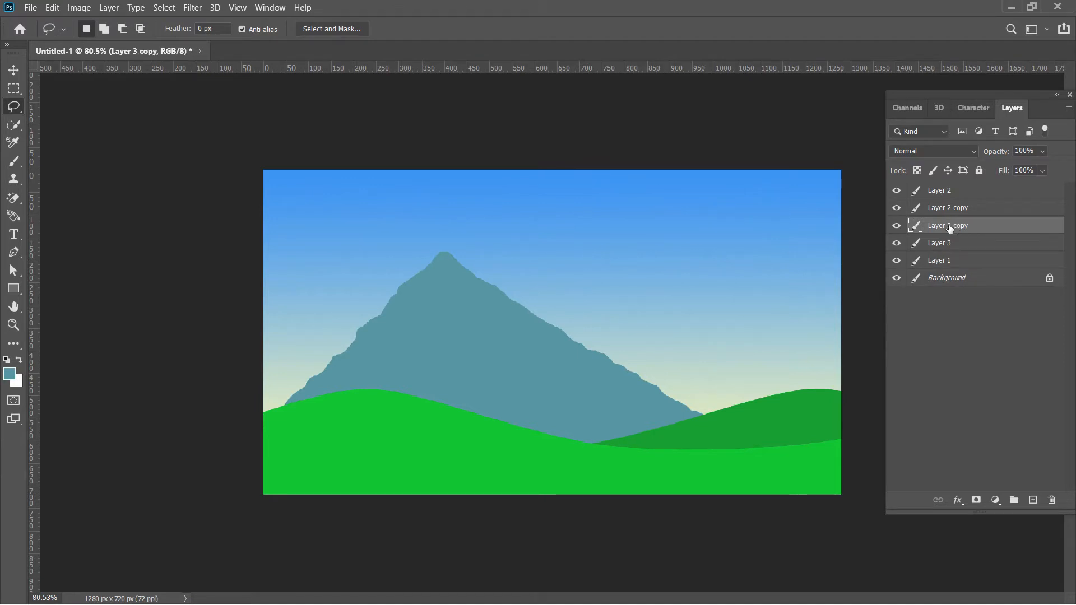
{"action": "left_click", "coordinate": [14, 69]}
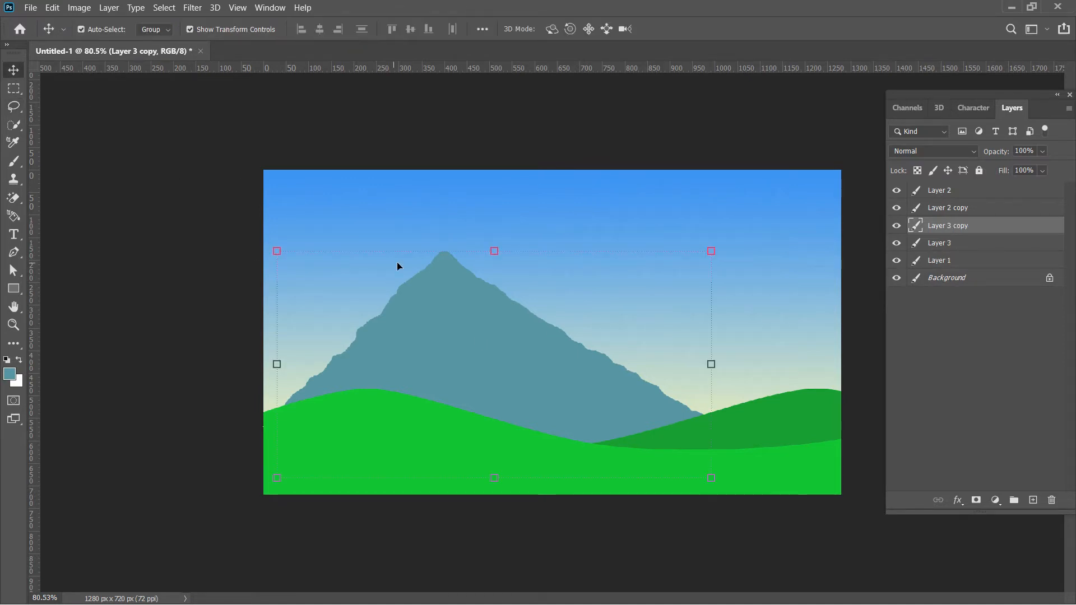
{"action": "mouse_move", "coordinate": [460, 334]}
{"action": "left_mouse_down"}
{"action": "mouse_move", "coordinate": [456, 347]}
{"action": "mouse_move", "coordinate": [449, 296]}
{"action": "mouse_move", "coordinate": [451, 335]}
{"action": "left_mouse_up"}
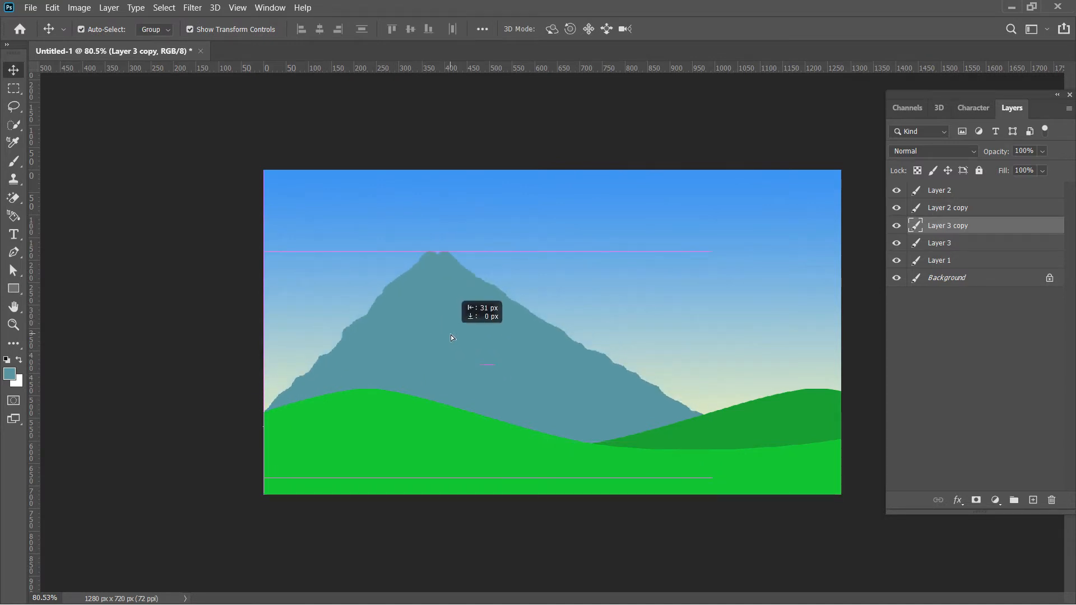
{"action": "left_click", "coordinate": [934, 247]}
{"action": "left_click_drag", "start_coordinate": [447, 378], "coordinate": [482, 379]}
{"action": "left_click", "coordinate": [940, 243]}
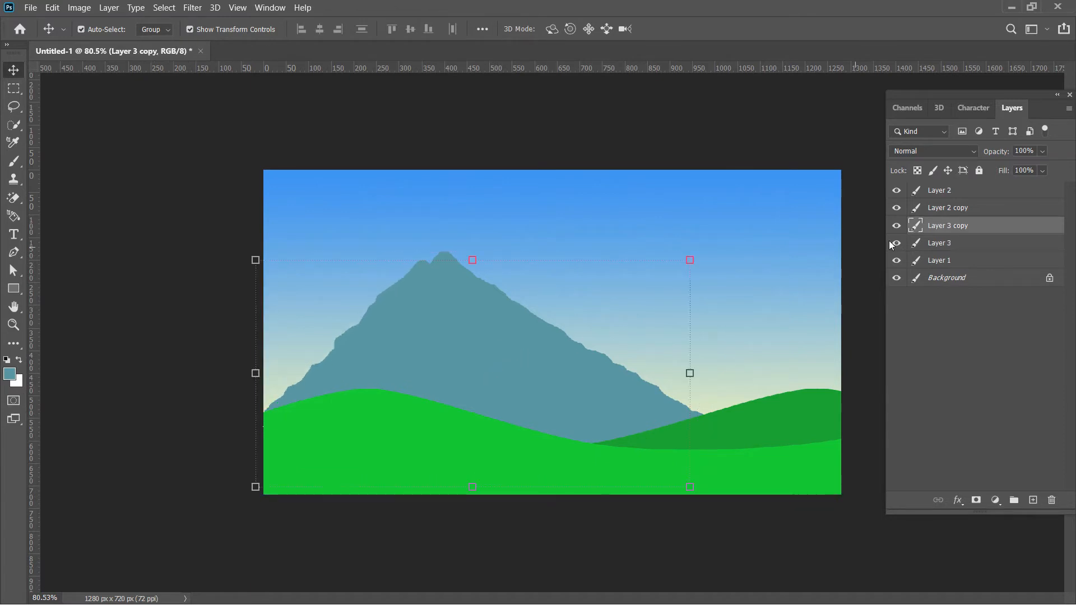
Shift the original mountain on Layer 3 left so its peak lines up directly above the copy's peak.
{"action": "left_click", "coordinate": [952, 248]}
{"action": "left_click", "coordinate": [513, 358]}
{"action": "left_click", "coordinate": [773, 327]}
{"action": "mouse_move", "coordinate": [448, 257]}
{"action": "left_mouse_down"}
{"action": "mouse_move", "coordinate": [424, 289]}
{"action": "mouse_move", "coordinate": [425, 241]}
{"action": "mouse_move", "coordinate": [428, 266]}
{"action": "mouse_move", "coordinate": [427, 255]}
{"action": "left_mouse_up"}
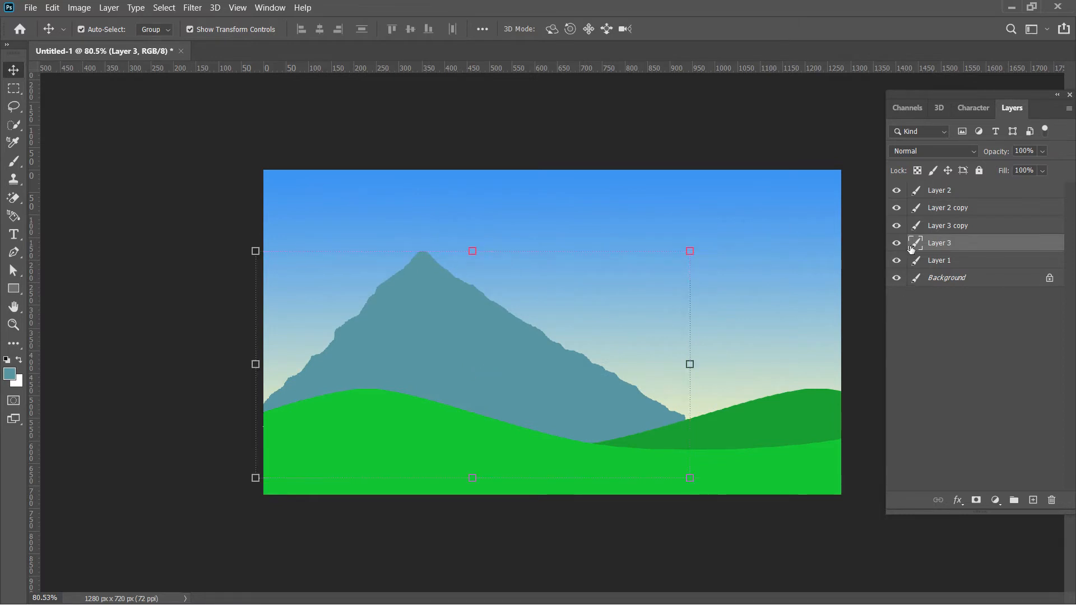
Load the original mountain on Layer 3 as a selection, fill it with dark teal 3d676c and deselect it.
{"action": "left_click", "coordinate": [912, 249], "text": "ctrl"}
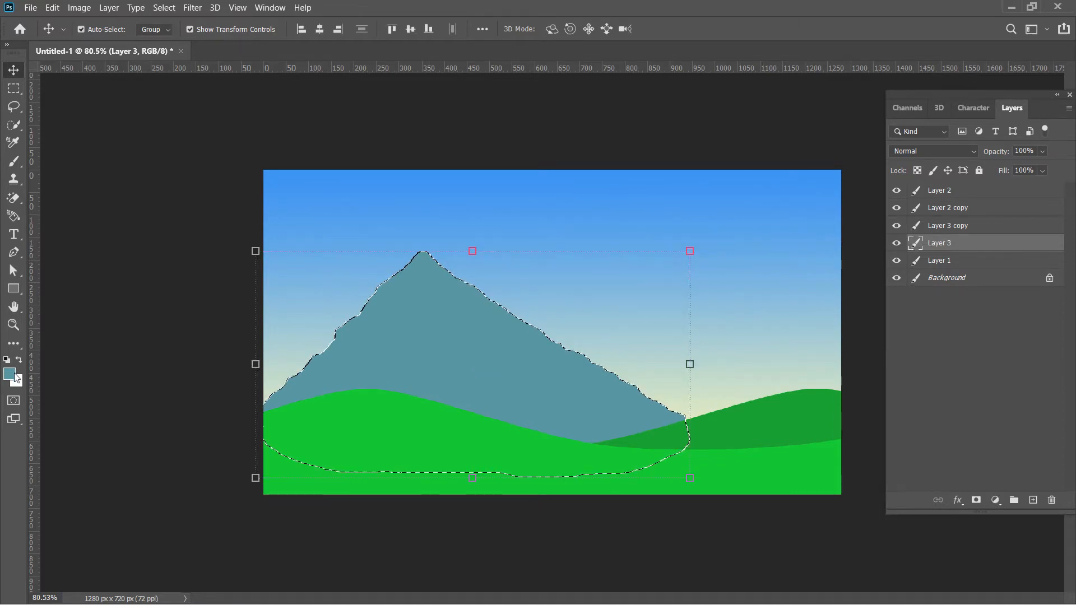
{"action": "left_click", "coordinate": [13, 374]}
{"action": "left_click", "coordinate": [650, 281]}
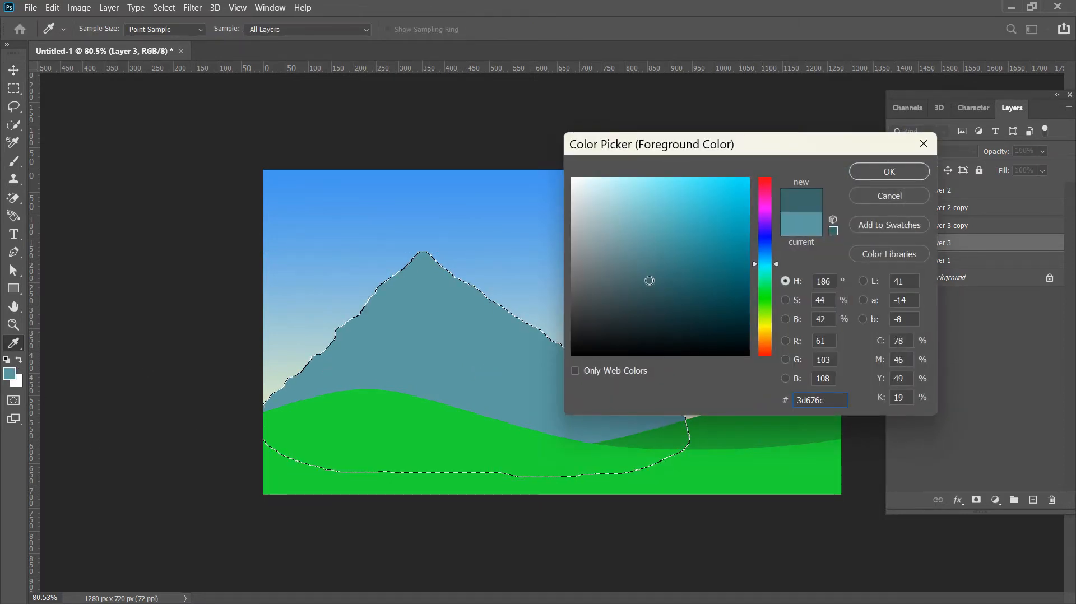
{"action": "left_click", "coordinate": [866, 172]}
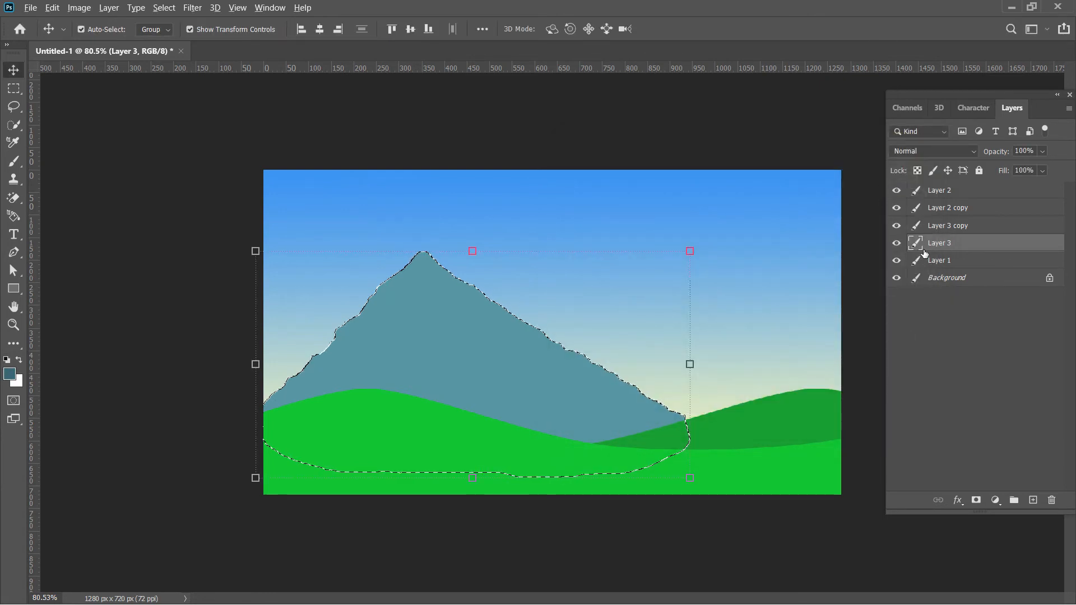
{"action": "key", "text": "alt+BackSpace"}
{"action": "key", "text": "ctrl+d"}
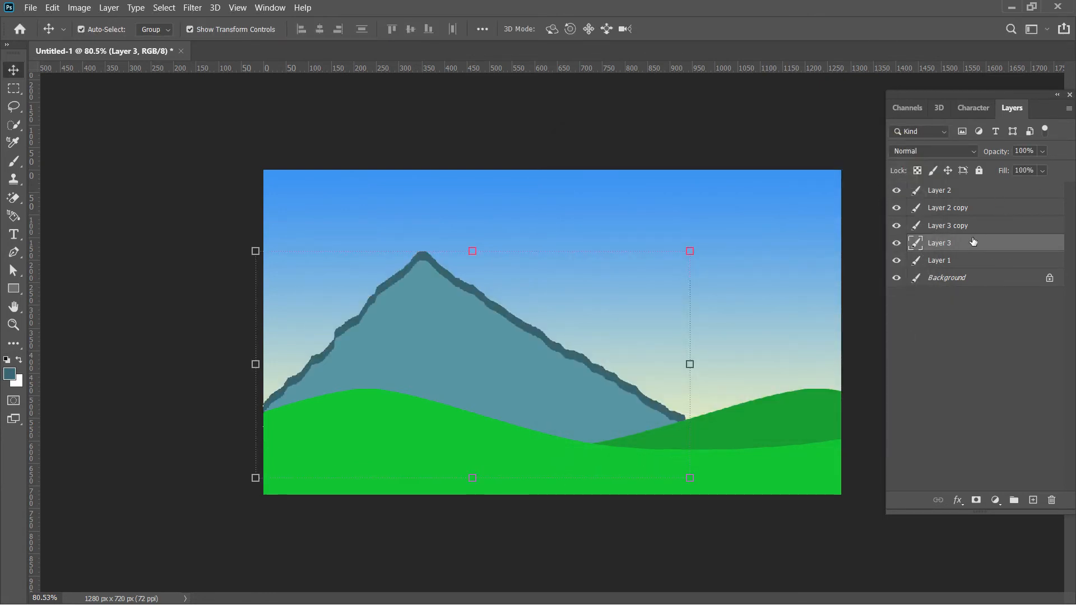
Move Layer 3 above Layer 3 copy, scale it to about 70% and place it in front of the big mountain's lower right slope.
{"action": "left_click_drag", "start_coordinate": [973, 241], "coordinate": [967, 220]}
{"action": "key", "text": "ctrl+t"}
{"action": "left_click_drag", "start_coordinate": [689, 251], "coordinate": [559, 319]}
{"action": "left_click_drag", "start_coordinate": [367, 377], "coordinate": [512, 408]}
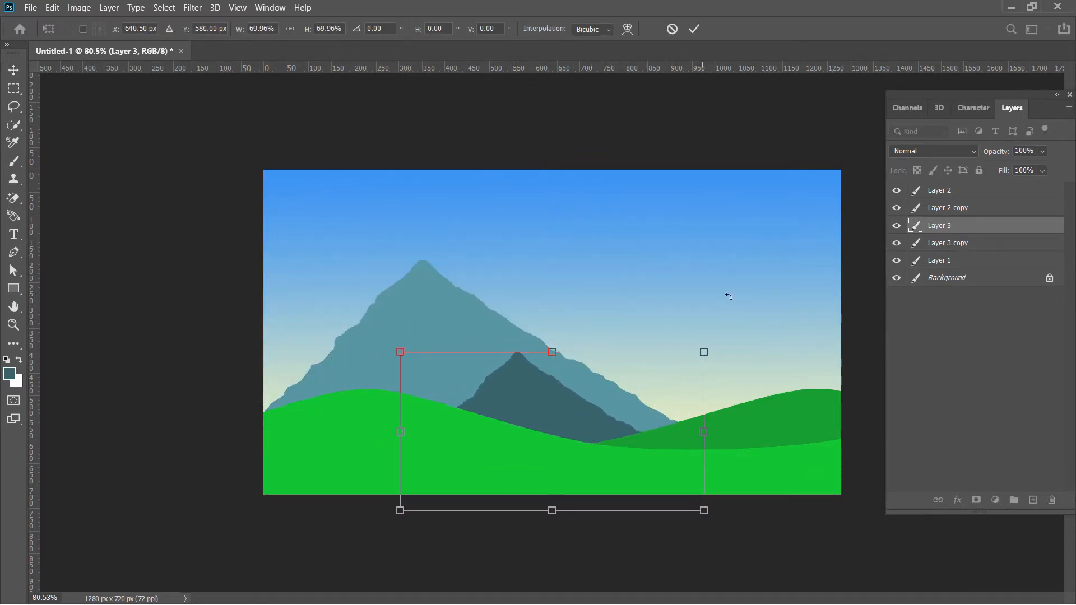
Recolour the small front mountain with lighter teal 4a787e, then clear the pixel and layer selections.
{"action": "left_click", "coordinate": [919, 229], "text": "ctrl"}
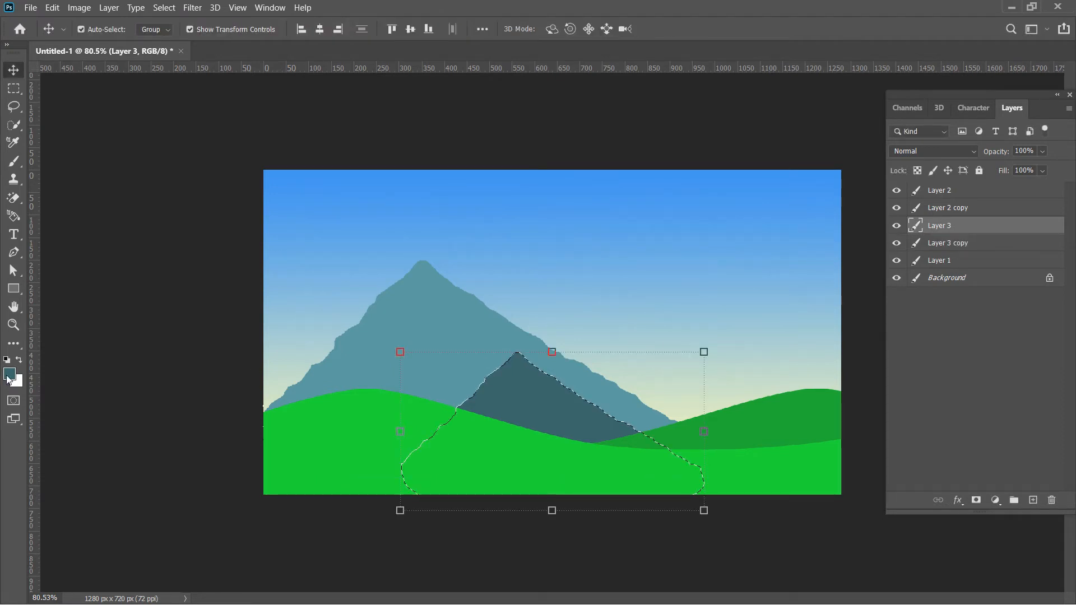
{"action": "left_click", "coordinate": [9, 374]}
{"action": "left_click", "coordinate": [644, 267]}
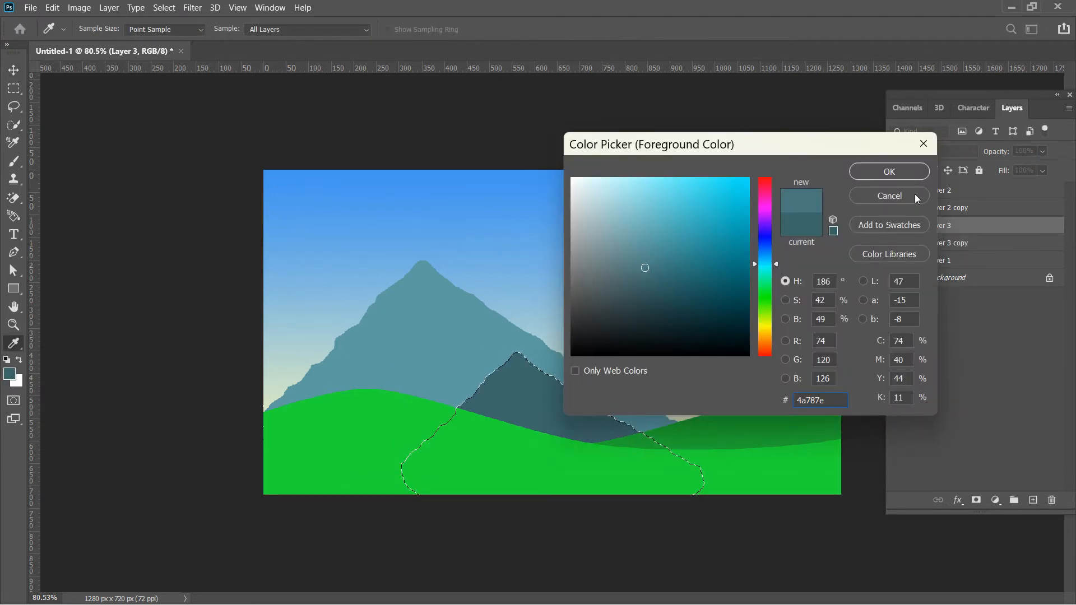
{"action": "left_click", "coordinate": [889, 177]}
{"action": "key", "text": "alt+BackSpace"}
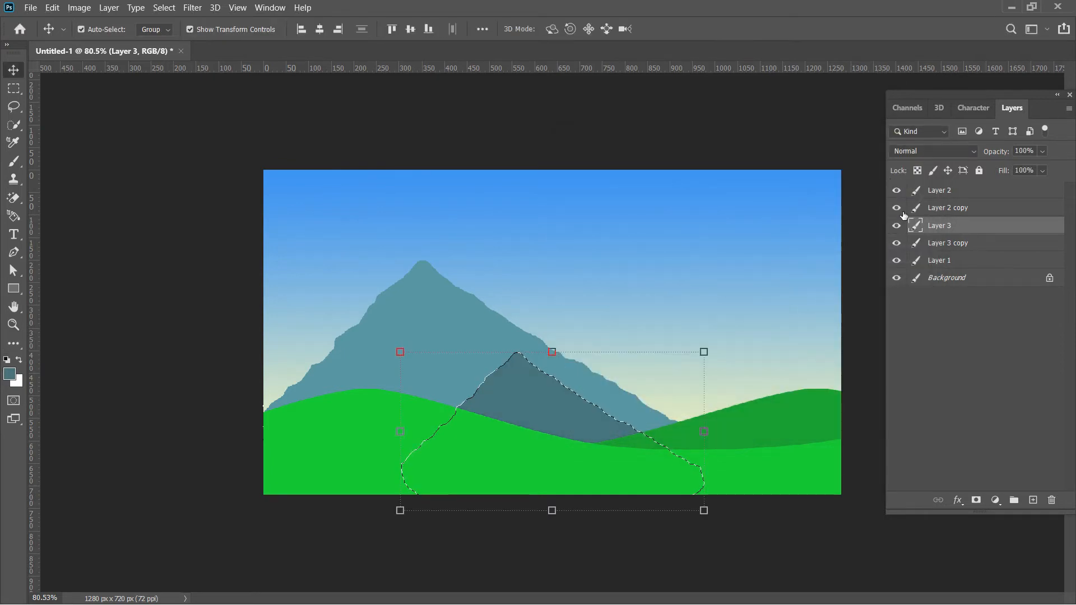
{"action": "key", "text": "ctrl+d"}
{"action": "left_click", "coordinate": [933, 373]}
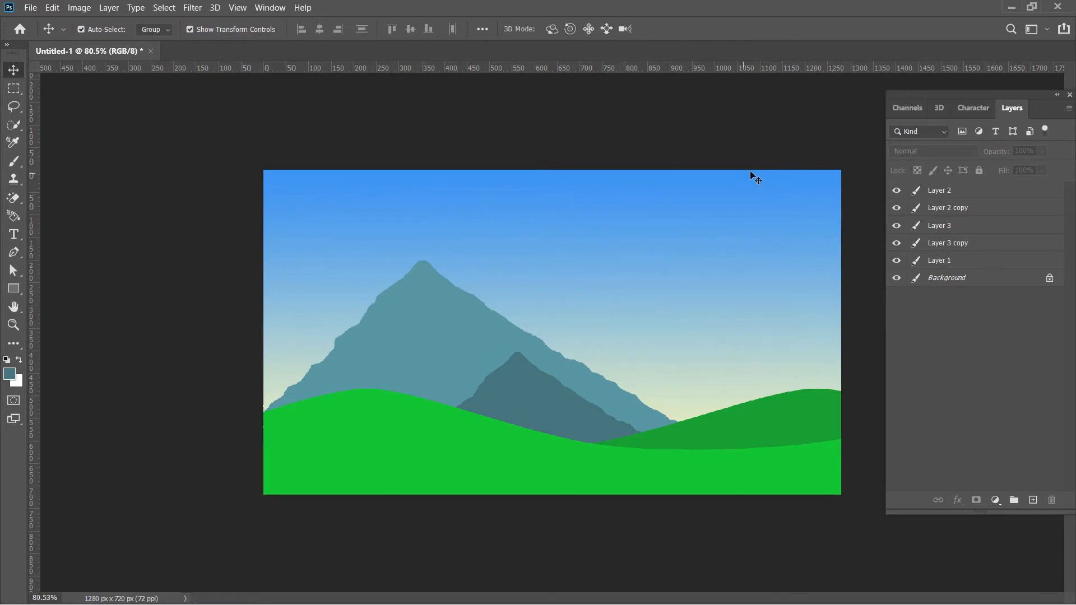
On a new layer, outline a puffy cloud with the Lasso tool in the right part of the sky and fill it white.
{"action": "left_click", "coordinate": [1030, 500]}
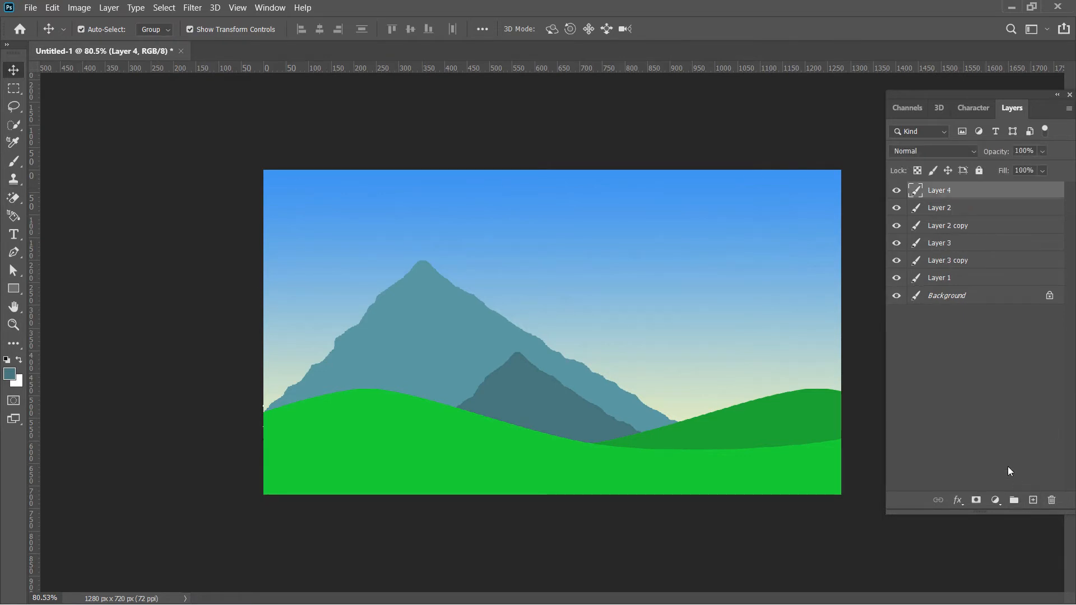
{"action": "left_click", "coordinate": [14, 107]}
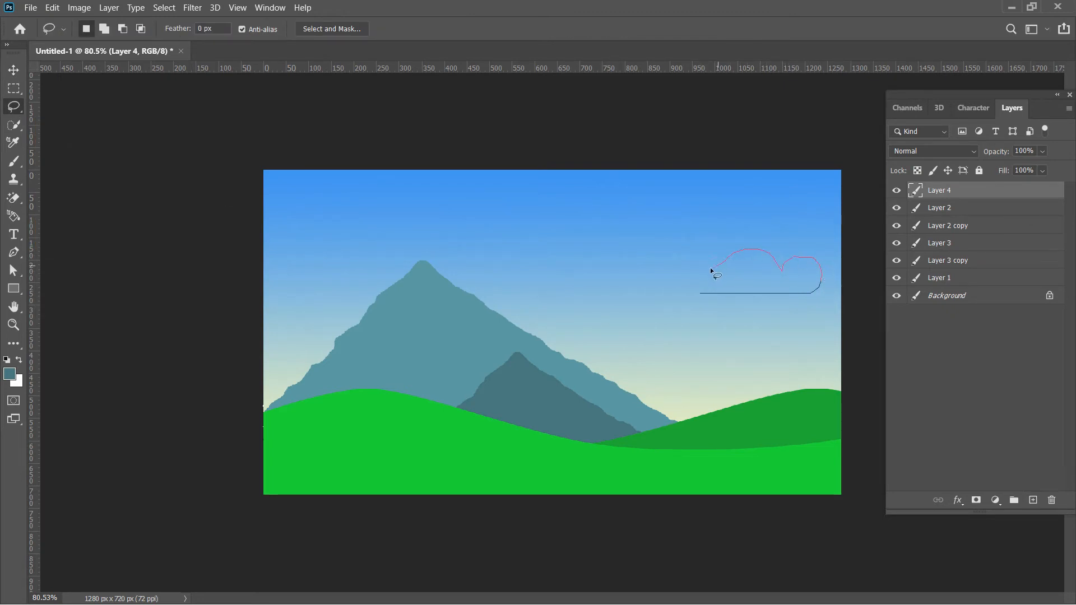
{"action": "left_click_drag", "start_coordinate": [700, 297], "coordinate": [704, 298]}
{"action": "left_click", "coordinate": [705, 284]}
{"action": "left_click_drag", "start_coordinate": [707, 287], "coordinate": [708, 287]}
{"action": "key", "text": "ctrl+BackSpace"}
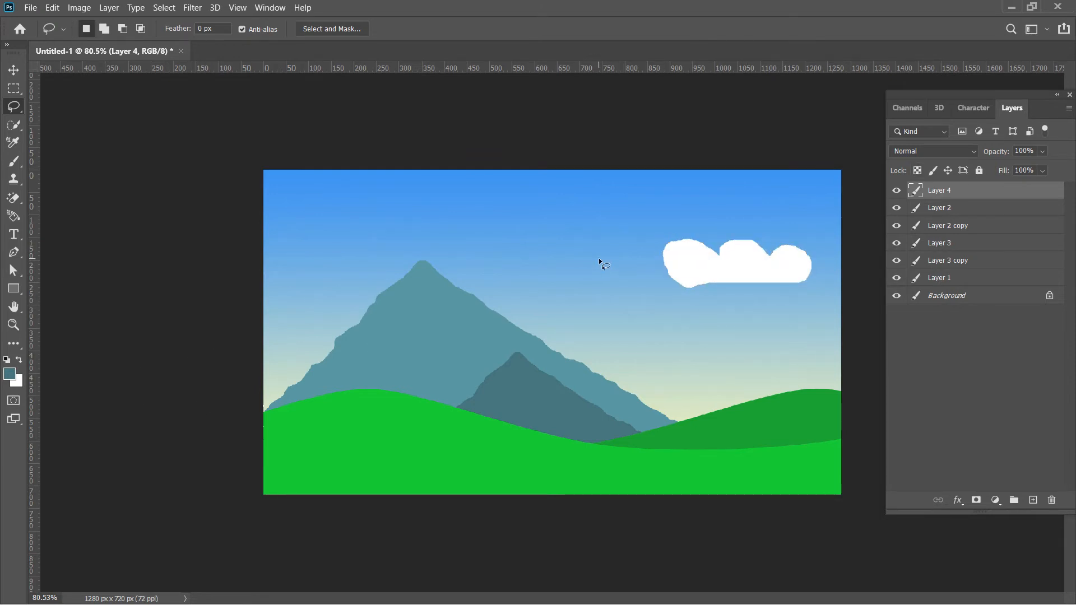
Scale the white cloud down slightly and place a duplicate of it in the upper-left sky.
{"action": "key", "text": "v"}
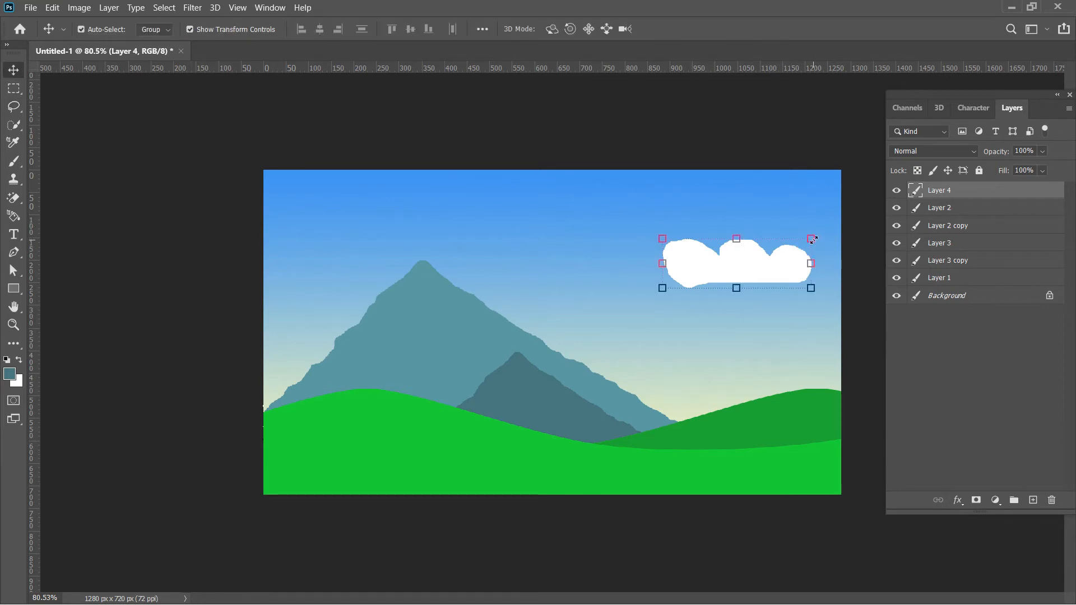
{"action": "left_click_drag", "start_coordinate": [813, 240], "coordinate": [799, 244]}
{"action": "left_click_drag", "start_coordinate": [729, 275], "coordinate": [416, 201]}
{"action": "key", "text": "Return"}
Enlarge the copied cloud so it runs partly off the canvas's left edge, then deselect its layer.
{"action": "key", "text": "ctrl+t"}
{"action": "left_click_drag", "start_coordinate": [345, 257], "coordinate": [300, 247]}
{"action": "key", "text": "Return"}
{"action": "left_click", "coordinate": [989, 402]}
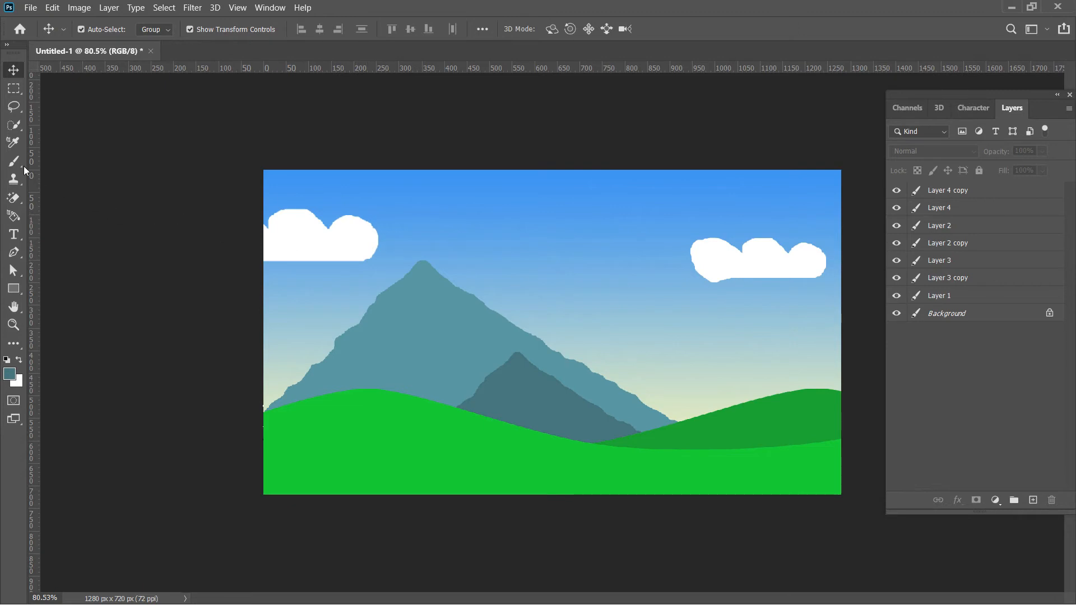
Outline a small cloud with the Lasso tool between the big mountain and the right cloud, and fill it white on Layer 4 copy.
{"action": "left_click", "coordinate": [13, 106]}
{"action": "left_click_drag", "start_coordinate": [521, 287], "coordinate": [580, 297]}
{"action": "left_click", "coordinate": [531, 297]}
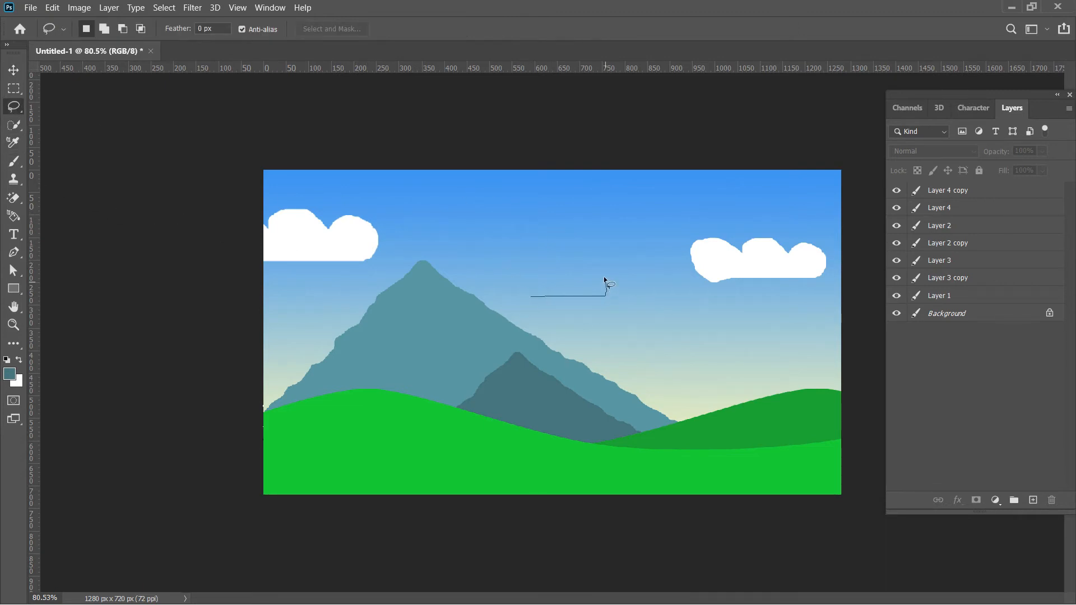
{"action": "mouse_move", "coordinate": [513, 265]}
{"action": "left_mouse_down"}
{"action": "mouse_move", "coordinate": [574, 292]}
{"action": "mouse_move", "coordinate": [630, 290]}
{"action": "mouse_move", "coordinate": [593, 263]}
{"action": "mouse_move", "coordinate": [577, 261]}
{"action": "mouse_move", "coordinate": [578, 280]}
{"action": "mouse_move", "coordinate": [639, 299]}
{"action": "mouse_move", "coordinate": [633, 278]}
{"action": "mouse_move", "coordinate": [580, 303]}
{"action": "mouse_move", "coordinate": [650, 294]}
{"action": "mouse_move", "coordinate": [623, 283]}
{"action": "left_mouse_up"}
{"action": "left_click_drag", "start_coordinate": [570, 308], "coordinate": [597, 310]}
{"action": "left_click_drag", "start_coordinate": [554, 302], "coordinate": [561, 308]}
{"action": "left_click", "coordinate": [991, 197]}
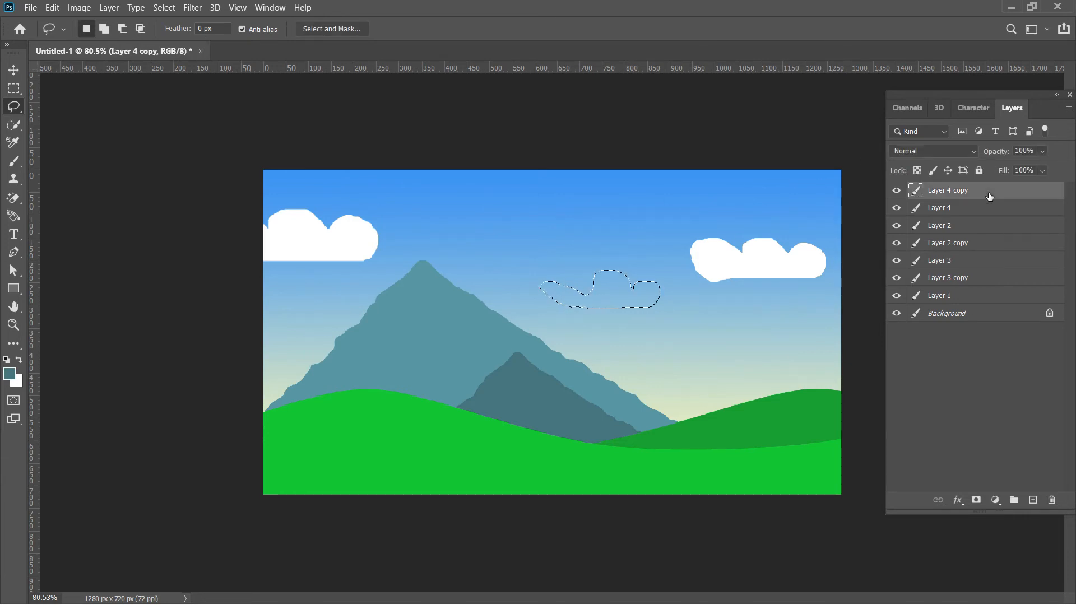
{"action": "key", "text": "ctrl+BackSpace"}
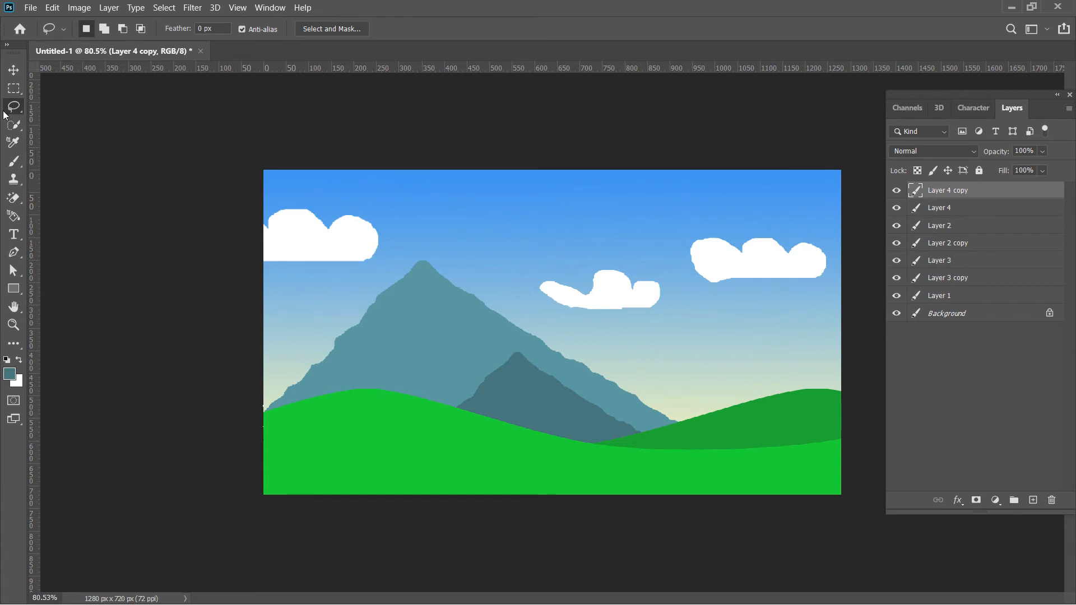
{"action": "left_click", "coordinate": [16, 72]}
{"action": "left_click", "coordinate": [941, 421]}
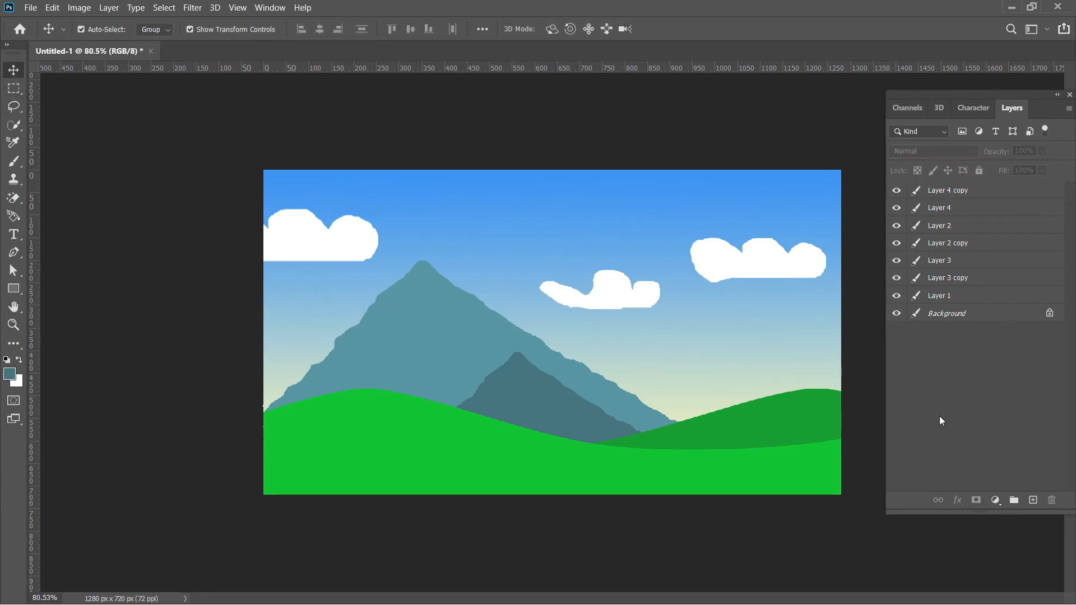
Add a new layer and set the Brush tool to the second christmas tree tip at 196 px.
{"action": "left_click", "coordinate": [1034, 500]}
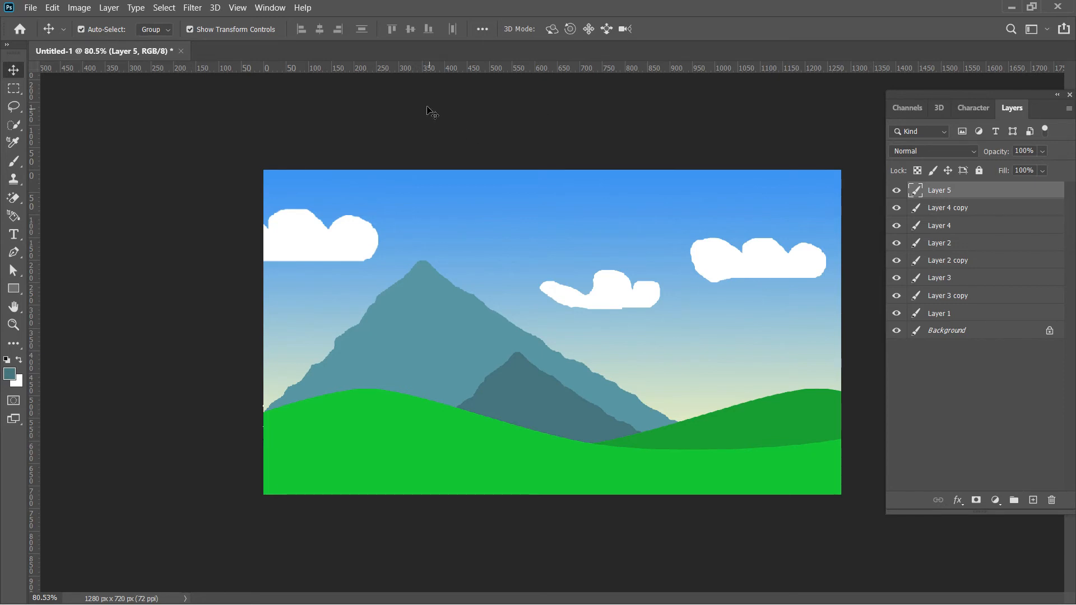
{"action": "key", "text": "b"}
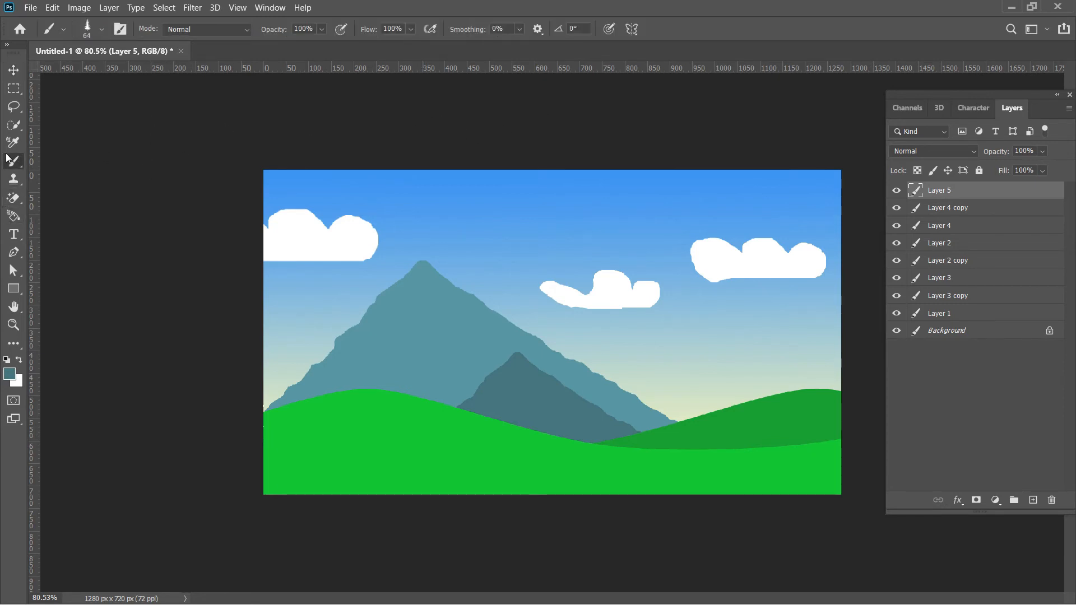
{"action": "left_click", "coordinate": [98, 33]}
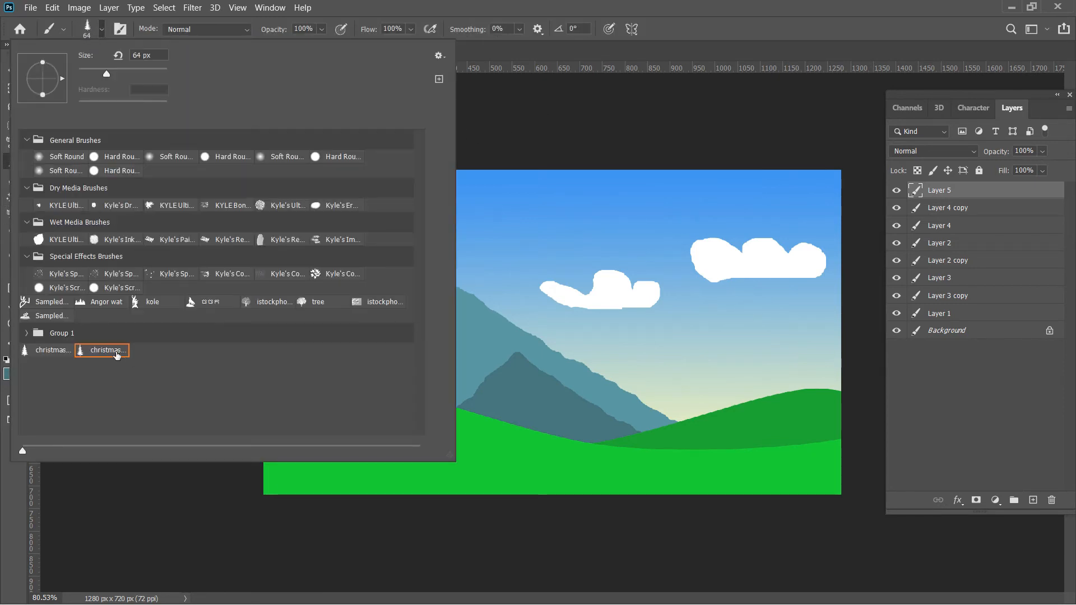
{"action": "left_click", "coordinate": [117, 354]}
{"action": "left_click", "coordinate": [948, 415]}
{"action": "left_click", "coordinate": [963, 194]}
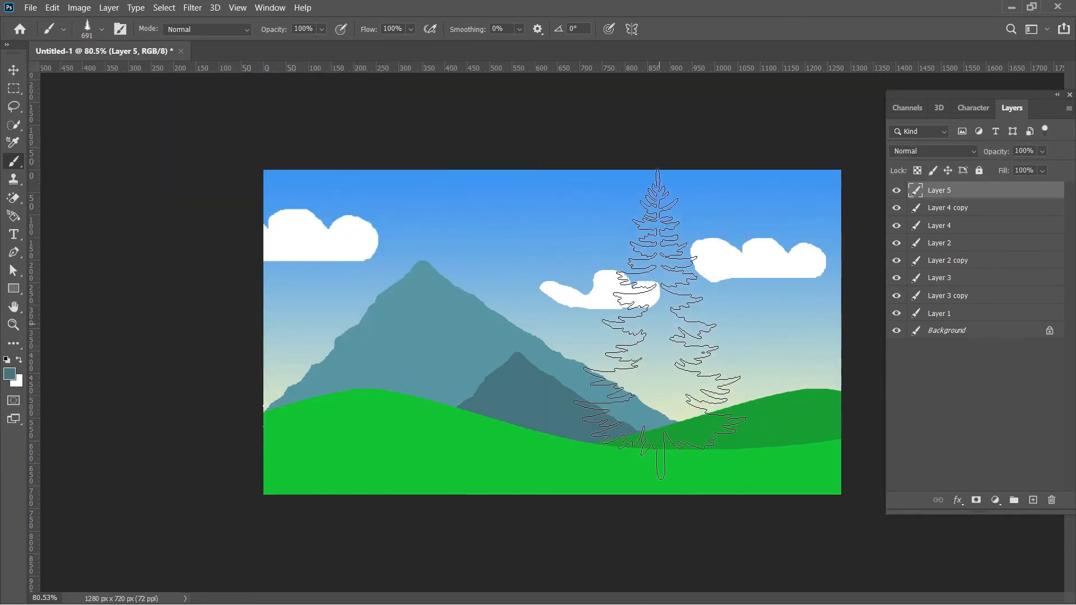
{"action": "right_click", "coordinate": [660, 324]}
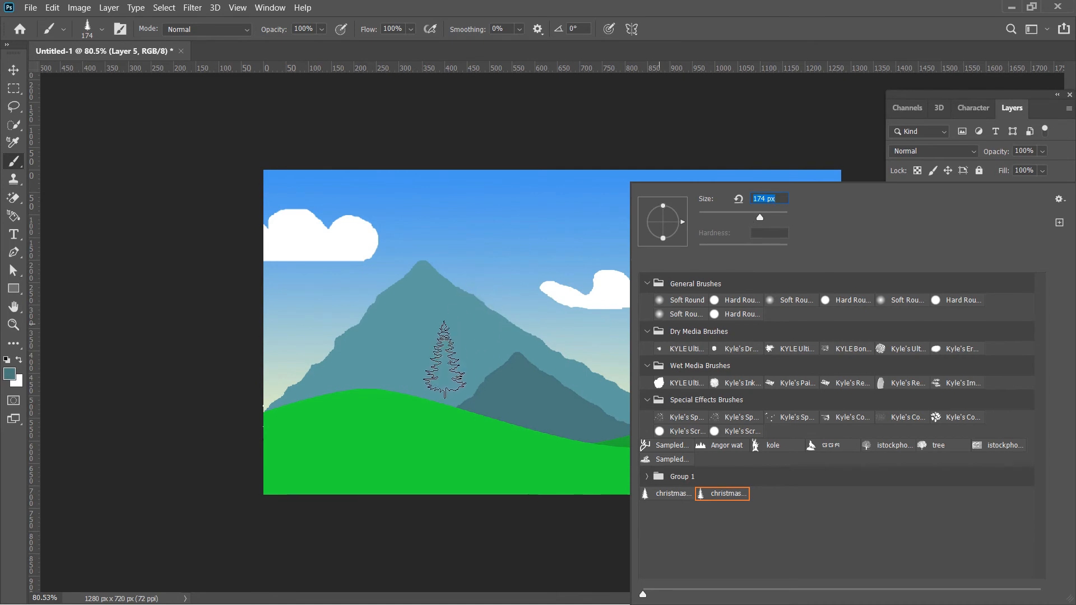
{"action": "left_click_drag", "start_coordinate": [760, 218], "coordinate": [765, 218]}
Undo a teal test tree stamped on the front hill and set the foreground colour to dark green.
{"action": "left_click", "coordinate": [457, 373]}
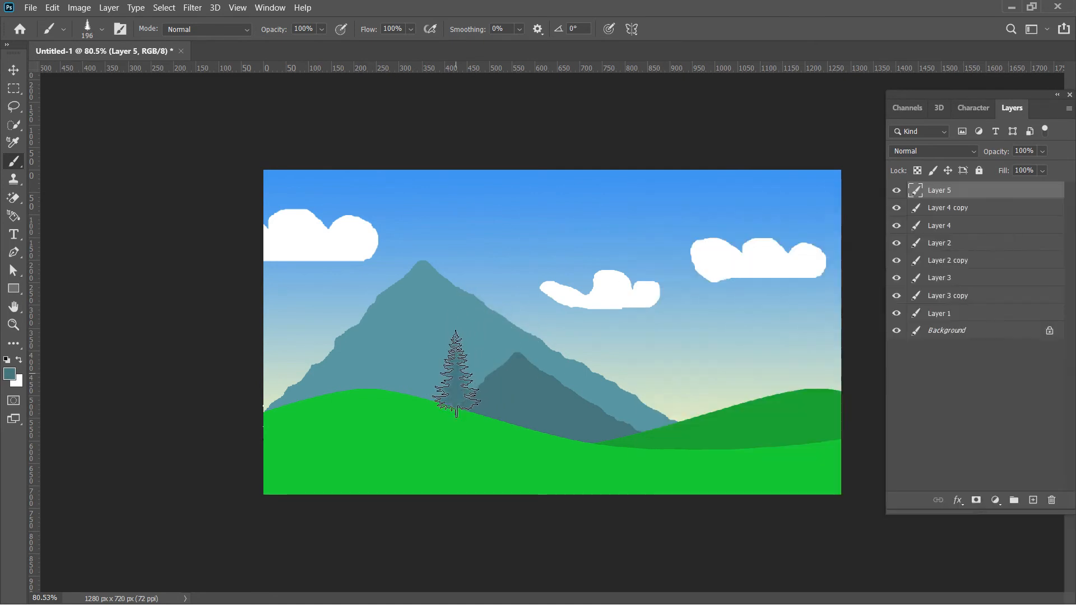
{"action": "key", "text": "ctrl+z"}
{"action": "left_click", "coordinate": [9, 374]}
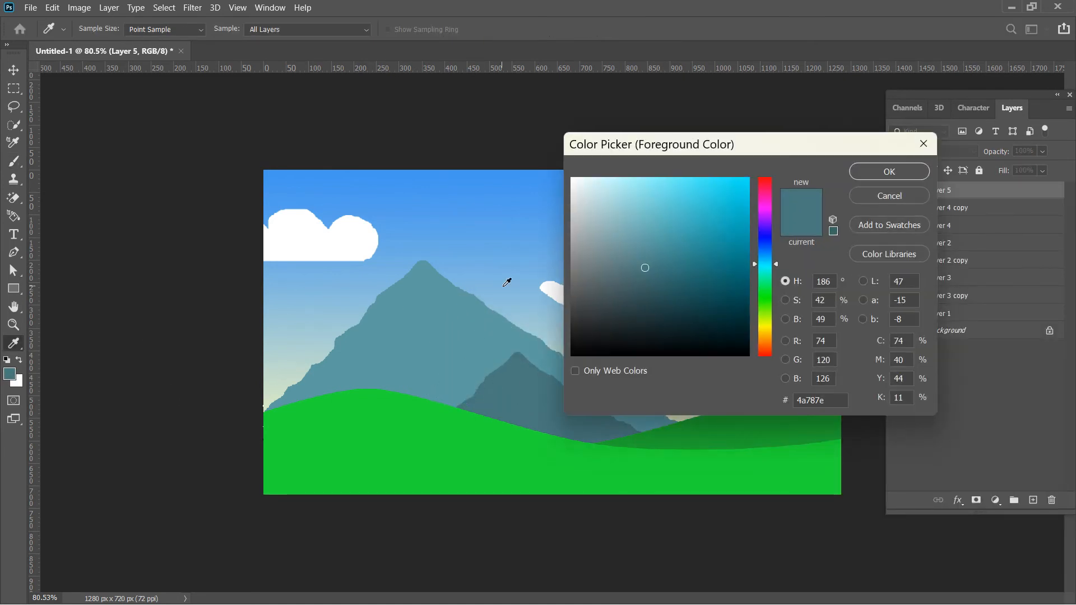
{"action": "left_click", "coordinate": [764, 297]}
{"action": "left_click_drag", "start_coordinate": [692, 301], "coordinate": [684, 280]}
{"action": "left_click", "coordinate": [857, 175]}
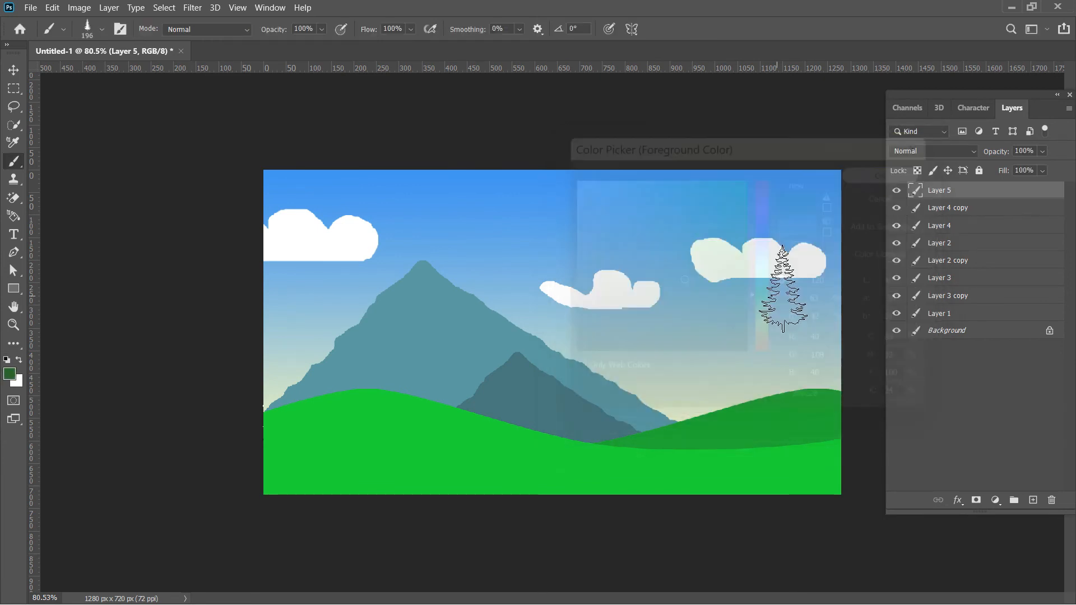
Stamp one dark green tree on each hill, and add a smaller 120 px tree beside the left one.
{"action": "left_click", "coordinate": [771, 406]}
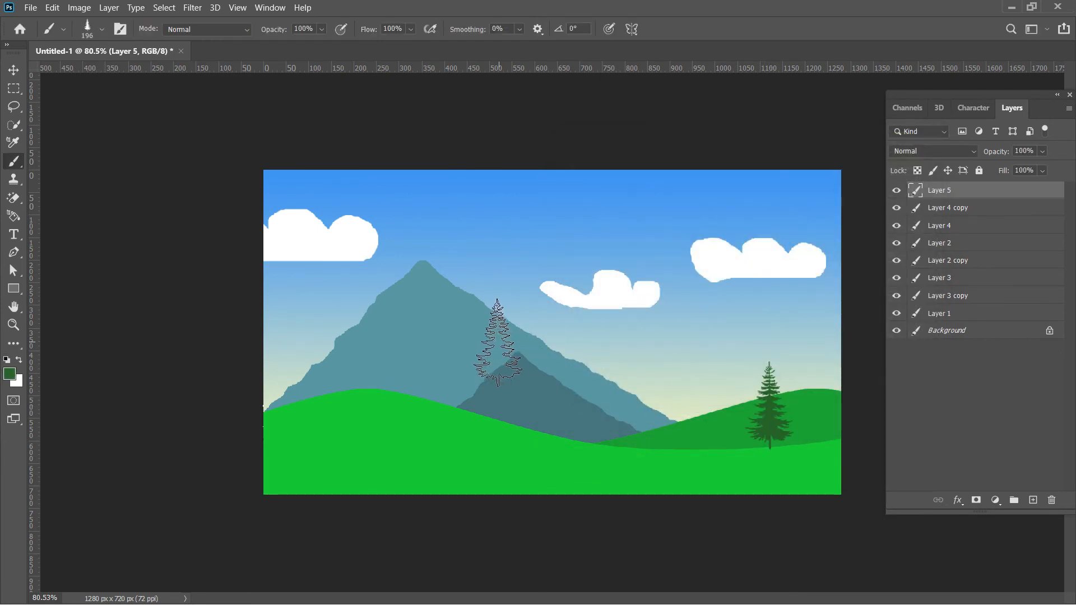
{"action": "left_click", "coordinate": [311, 360]}
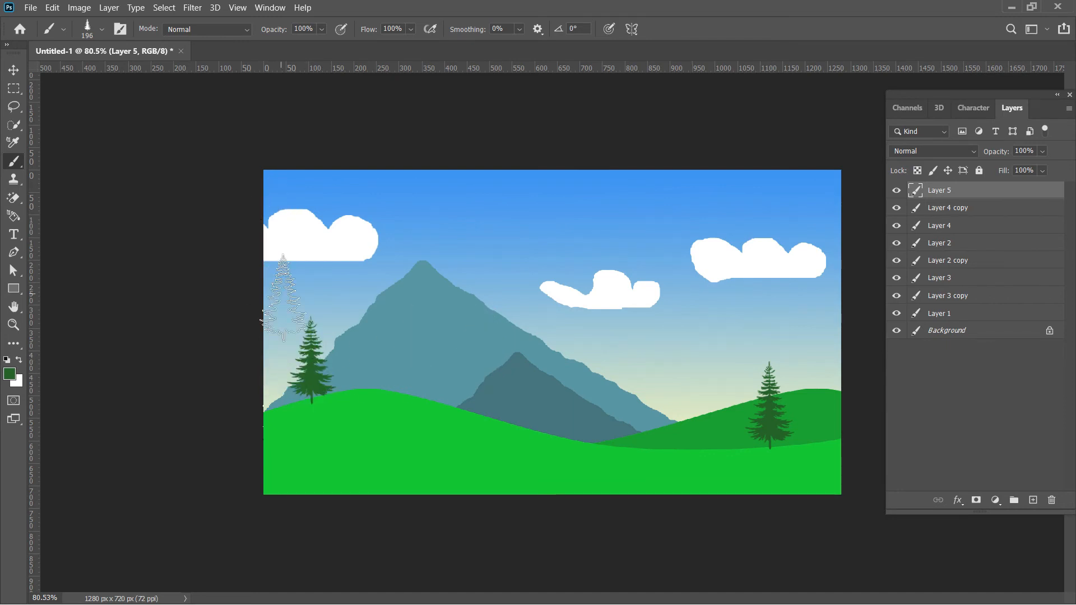
{"action": "right_click", "coordinate": [382, 384]}
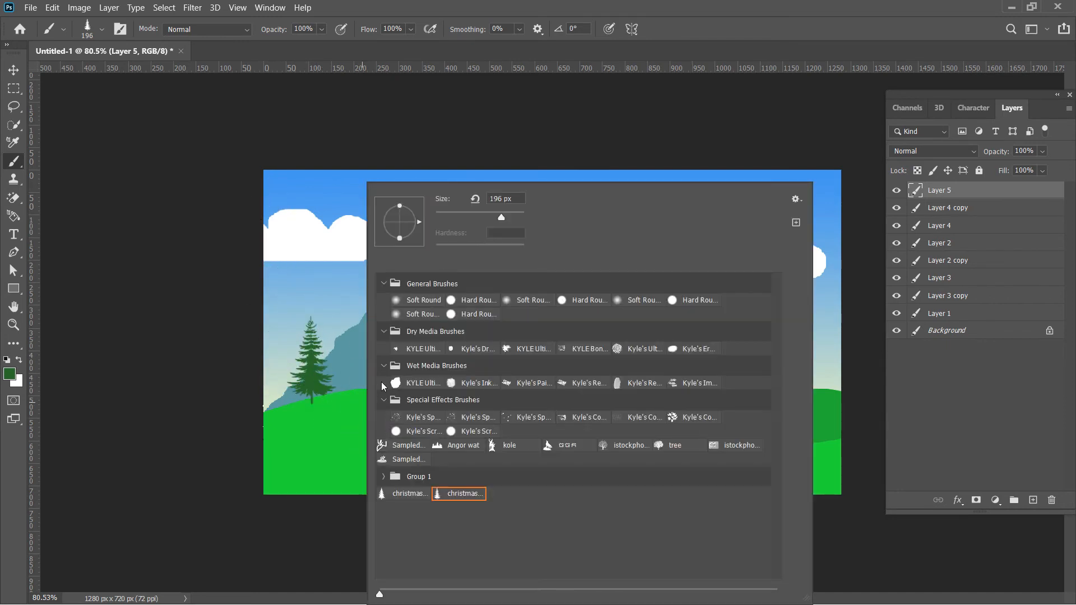
{"action": "left_click", "coordinate": [467, 214]}
{"action": "left_click", "coordinate": [332, 376]}
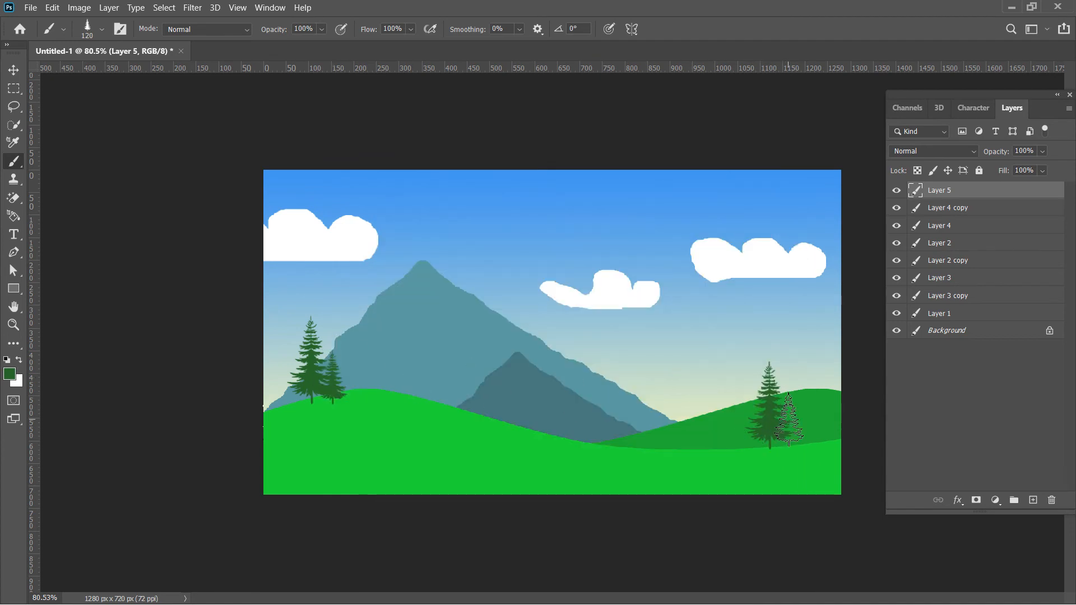
Stamp three 120 px dark green trees: beside the right hill's tree, below the small mountain and low on the front hill.
{"action": "left_click", "coordinate": [751, 425]}
{"action": "left_click", "coordinate": [544, 413]}
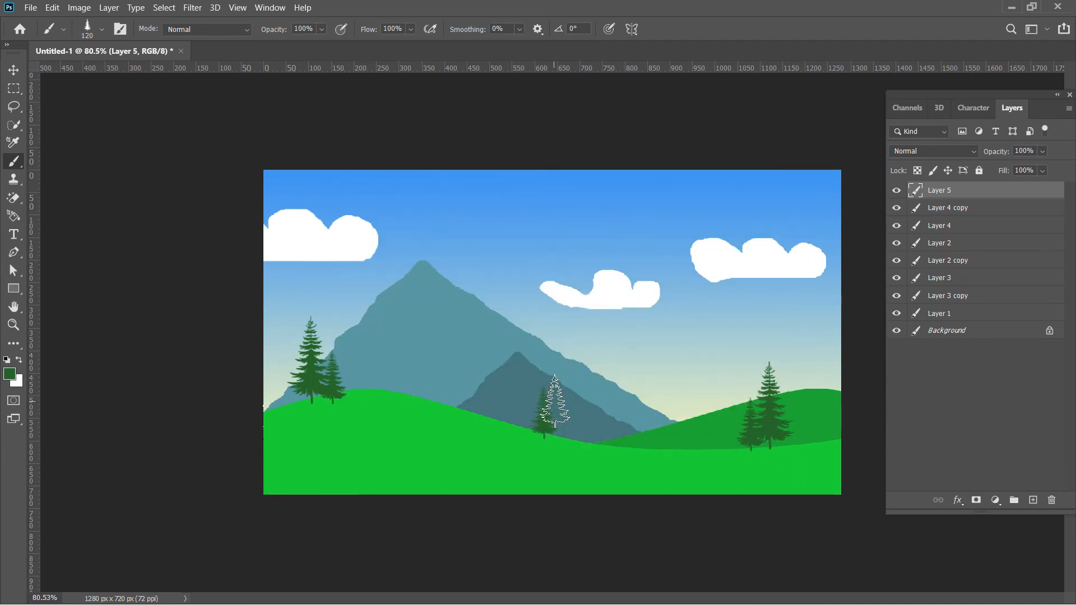
{"action": "left_click", "coordinate": [408, 450]}
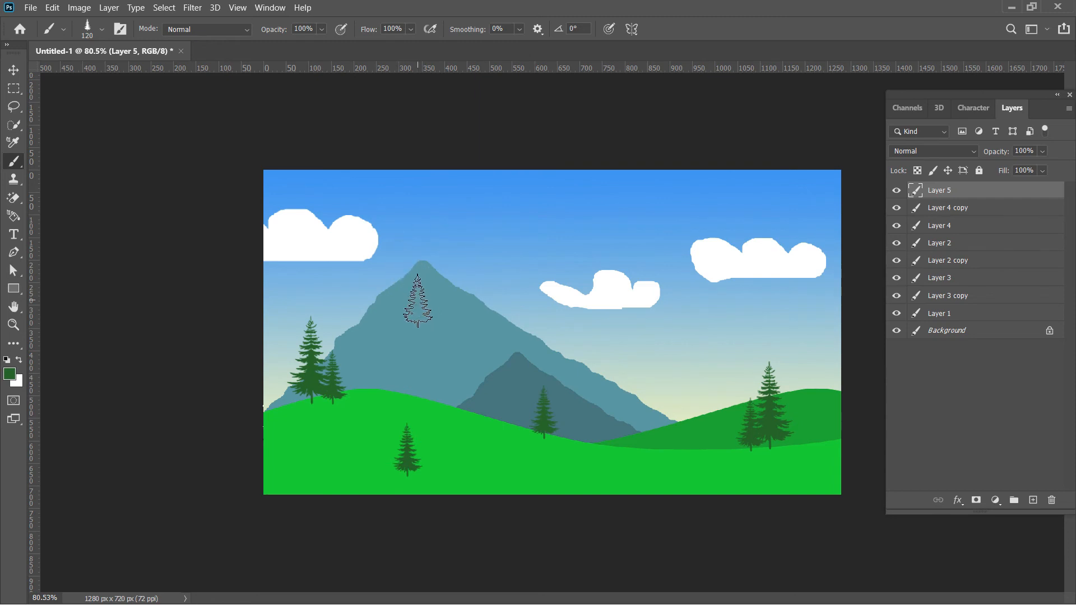
Enlarge the brush to 385 px and stamp tall trees at the canvas's left edge and where the two hills meet.
{"action": "right_click", "coordinate": [374, 357]}
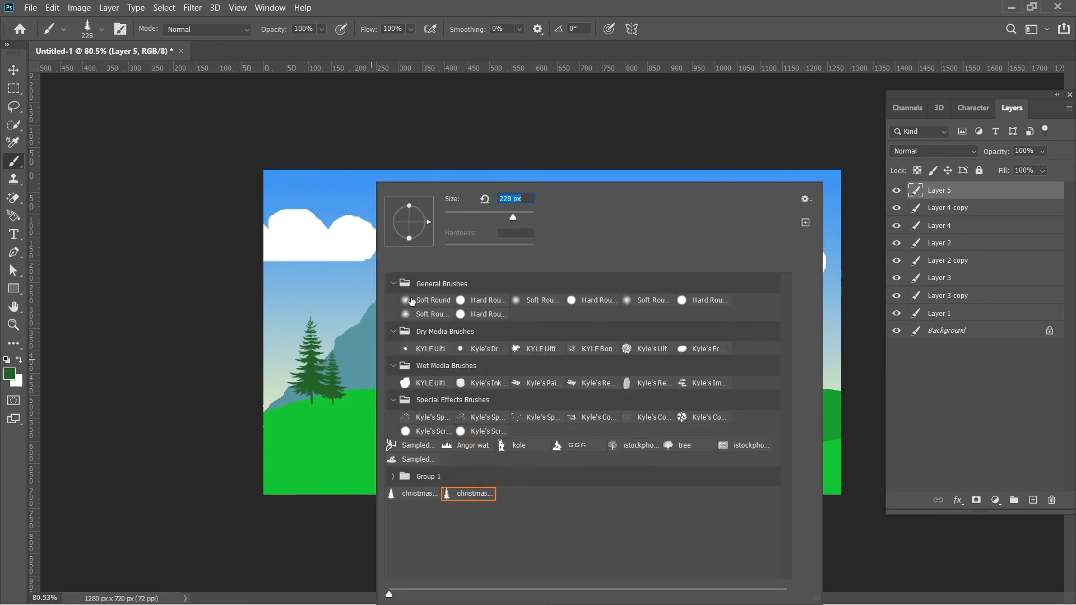
{"action": "left_click_drag", "start_coordinate": [513, 217], "coordinate": [520, 215]}
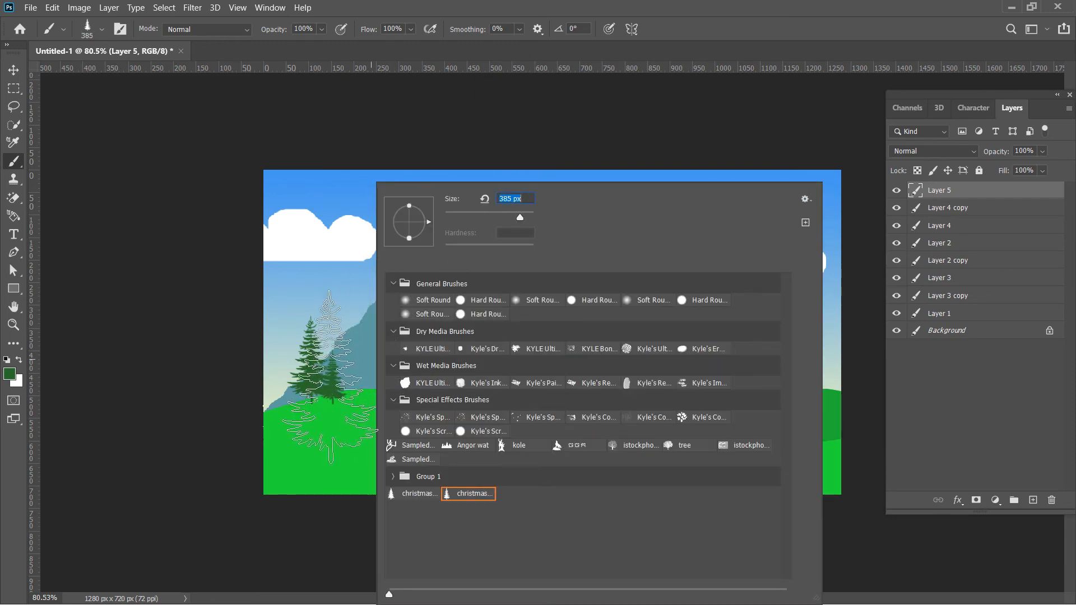
{"action": "left_click", "coordinate": [354, 387]}
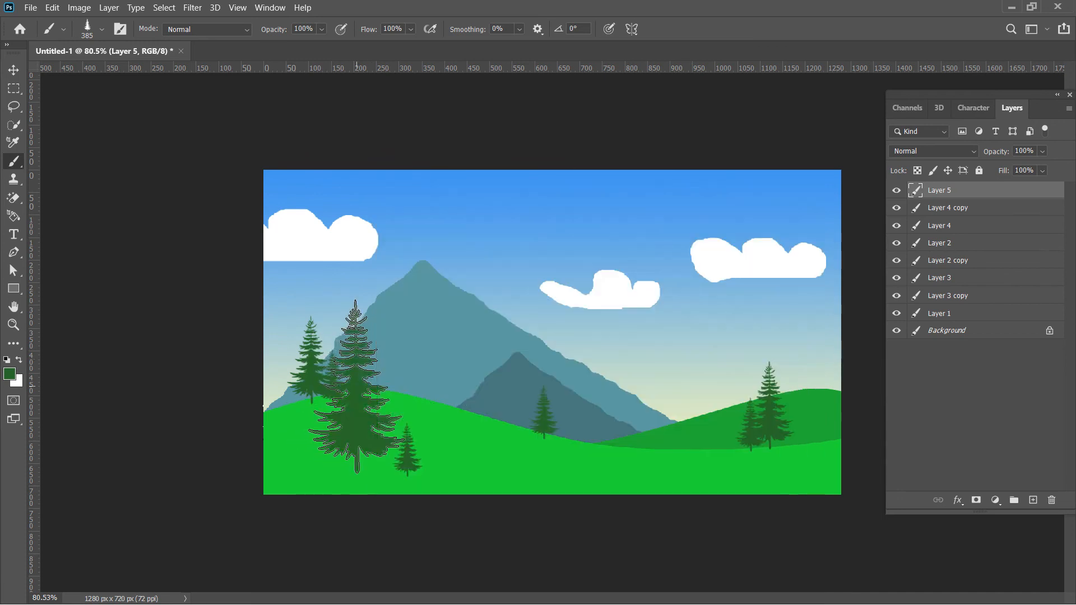
{"action": "key", "text": "ctrl+z"}
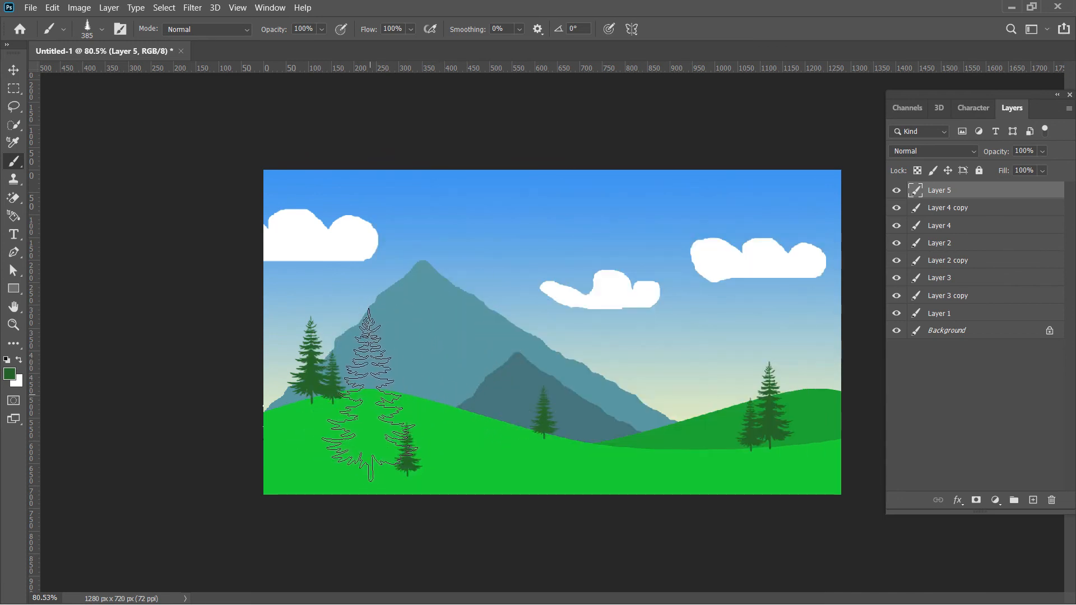
{"action": "left_click", "coordinate": [281, 400]}
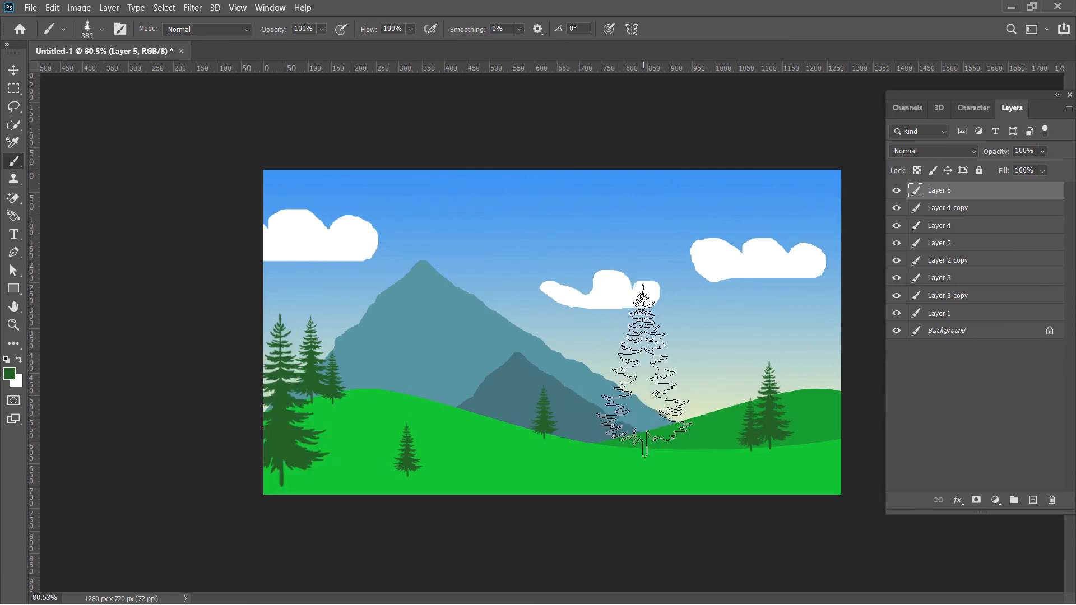
{"action": "left_click", "coordinate": [644, 371]}
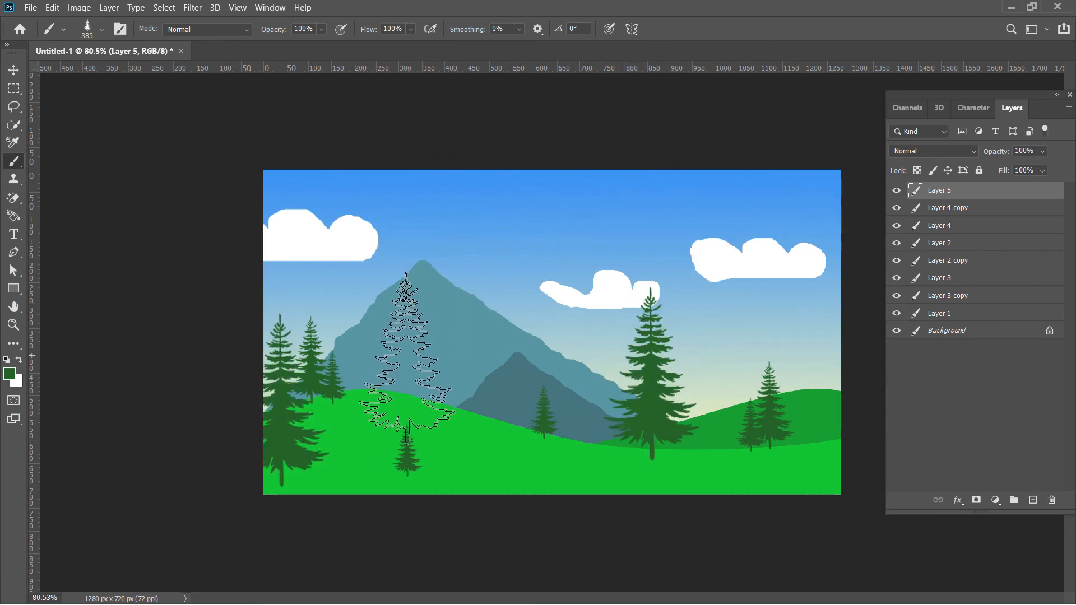
Choose the first christmas tree brush tip at 259 px and stamp two trees on Layer 5 in front of the right hill.
{"action": "right_click", "coordinate": [473, 358]}
{"action": "left_click", "coordinate": [596, 215]}
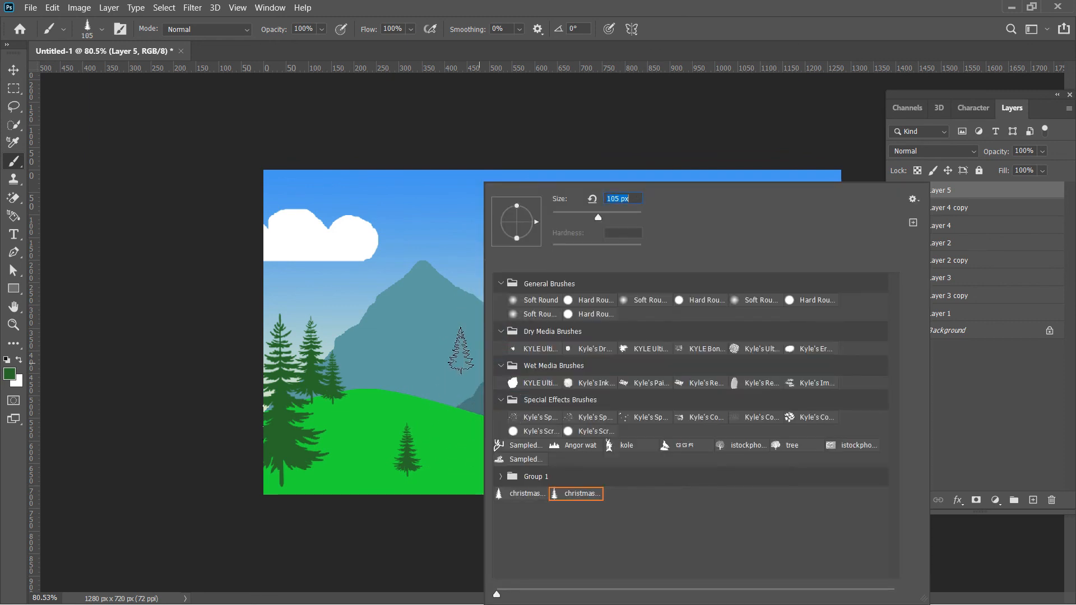
{"action": "left_click", "coordinate": [514, 496]}
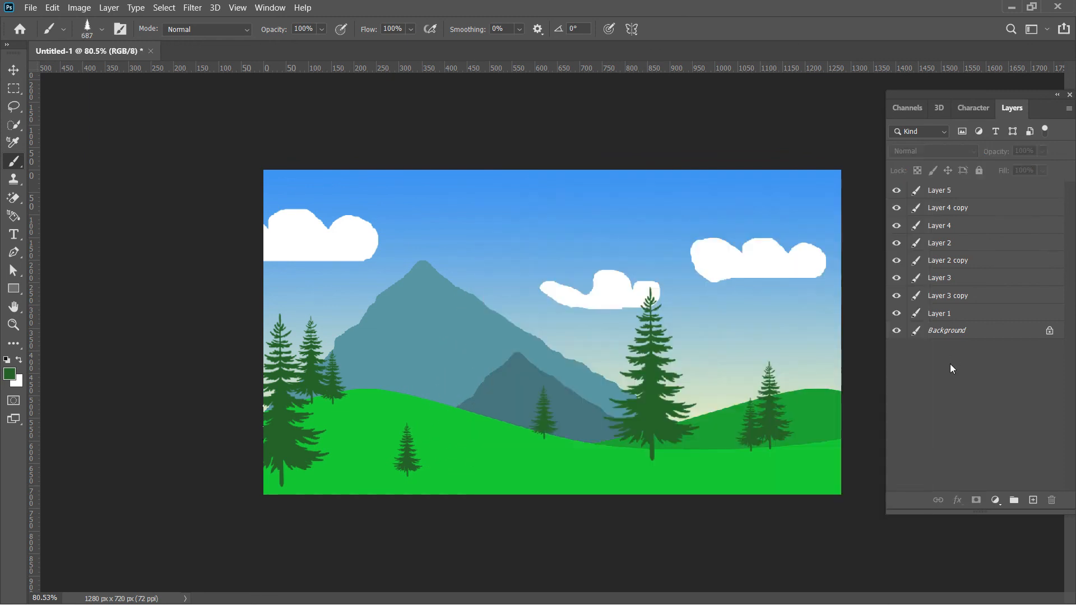
{"action": "right_click", "coordinate": [507, 314]}
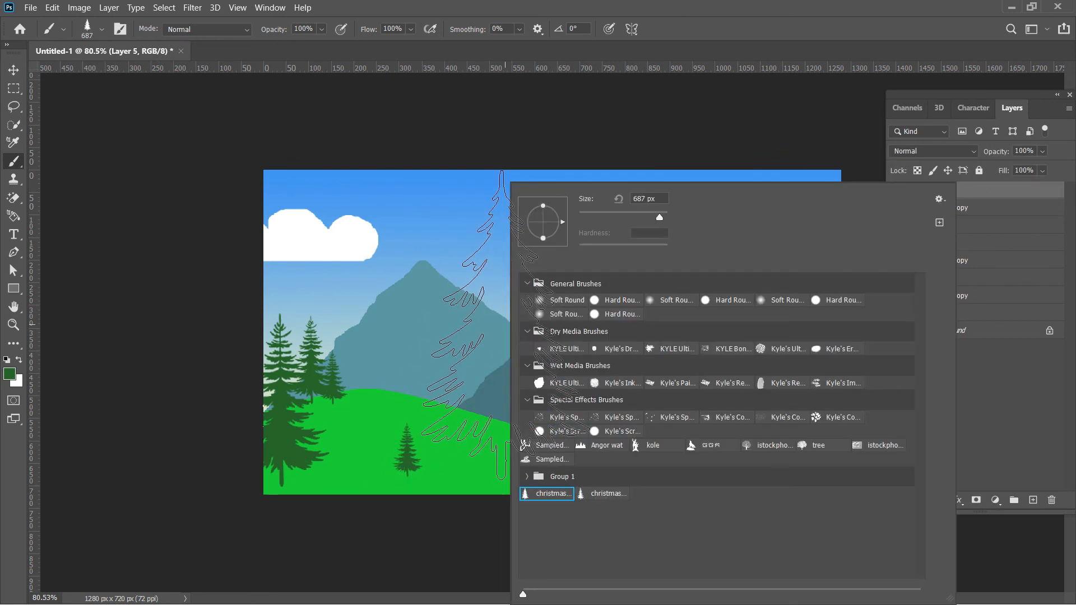
{"action": "left_click", "coordinate": [637, 215]}
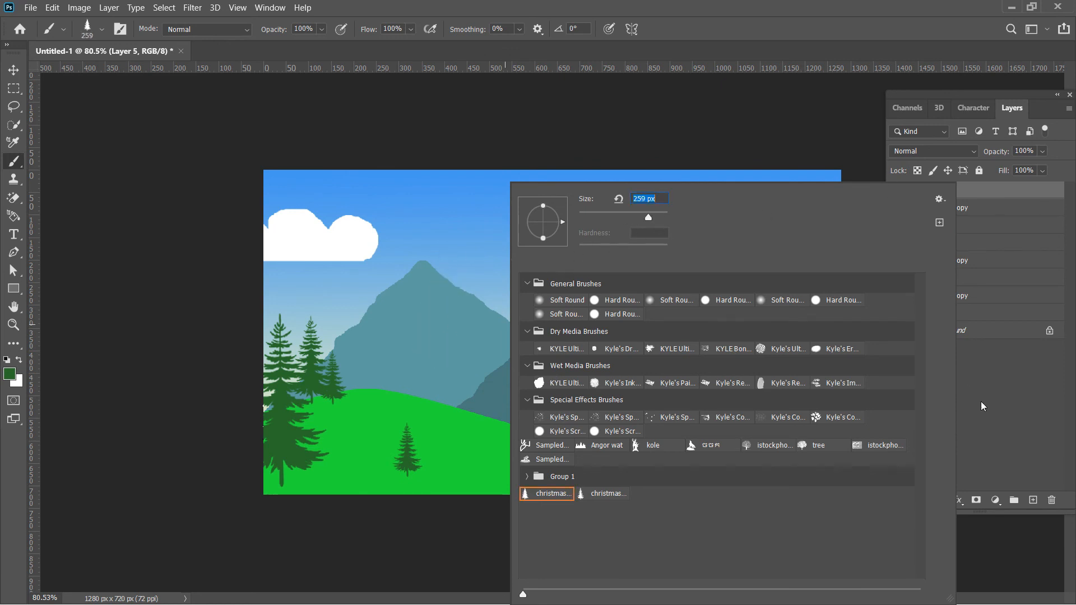
{"action": "left_click", "coordinate": [1007, 192]}
{"action": "left_click", "coordinate": [815, 408]}
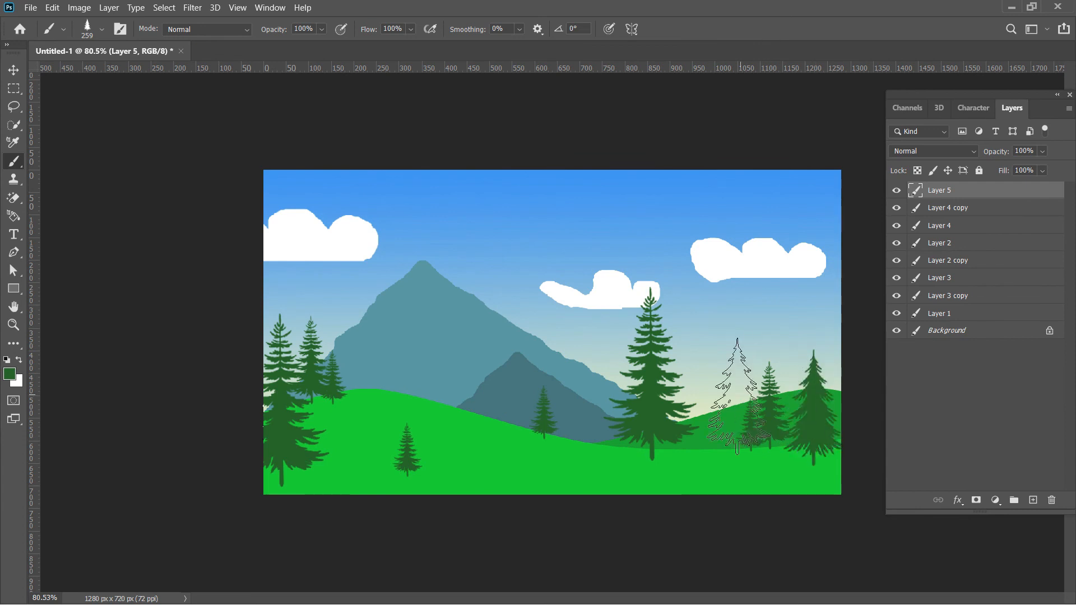
Reduce the brush to 152 px and stamp three trees: before the small mountain, on the lower front hill and on the left slope.
{"action": "right_click", "coordinate": [546, 397]}
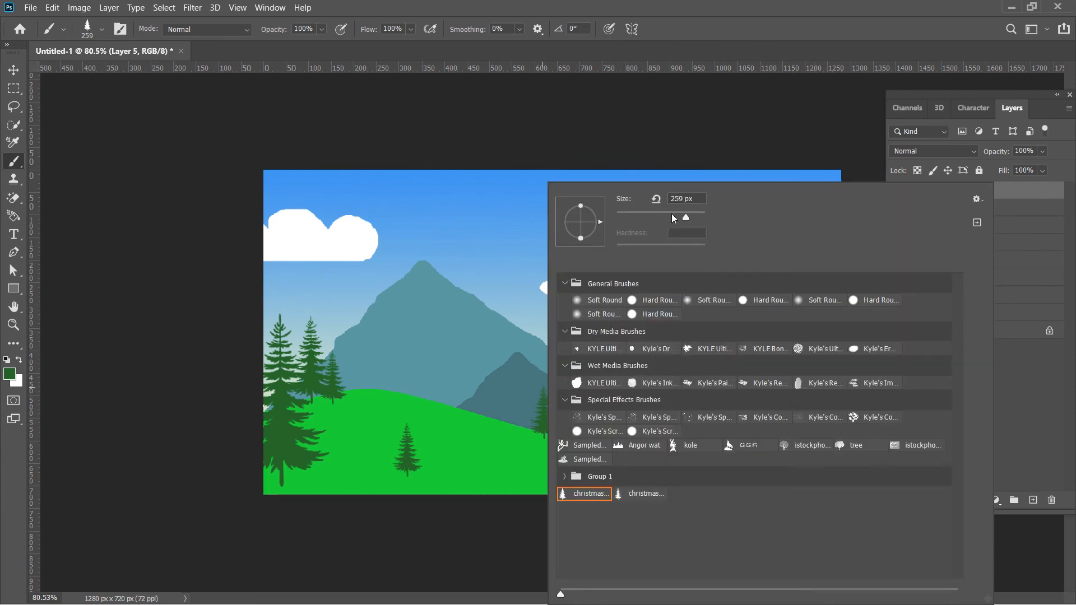
{"action": "left_click", "coordinate": [672, 215]}
{"action": "left_click", "coordinate": [503, 399]}
{"action": "left_click", "coordinate": [573, 447]}
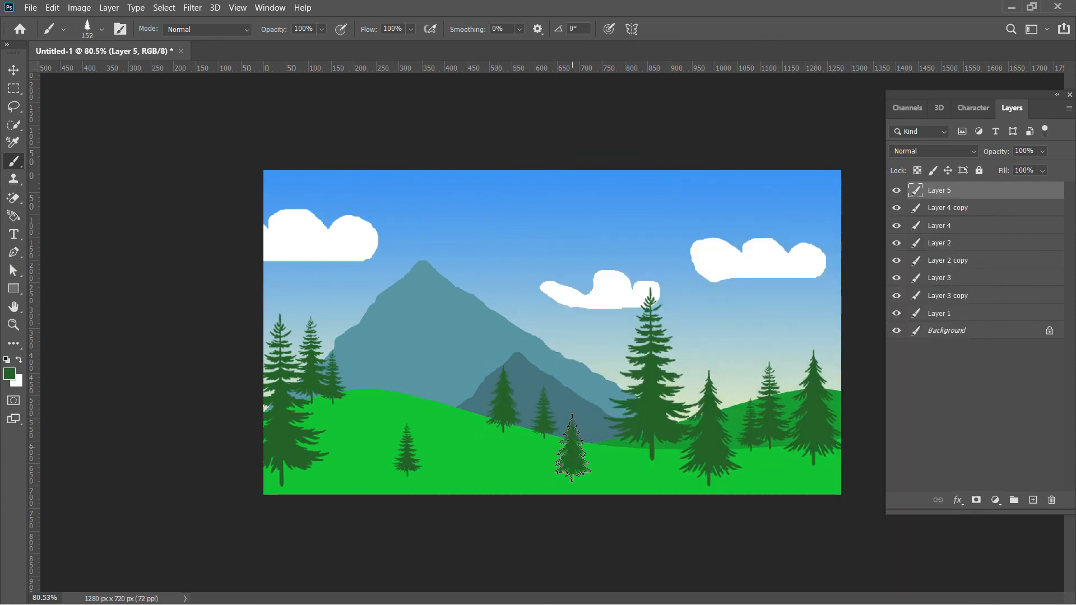
{"action": "left_click", "coordinate": [355, 411]}
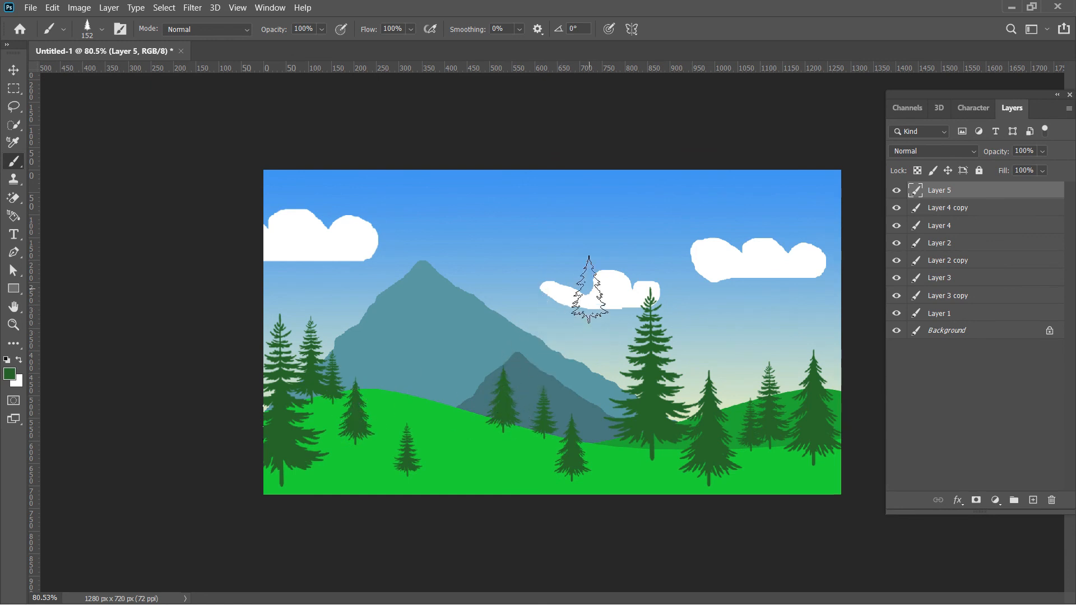
Set the brush to 228 px and stamp one tree before the big mountain and one on the front hill below the small mountain.
{"action": "right_click", "coordinate": [517, 329]}
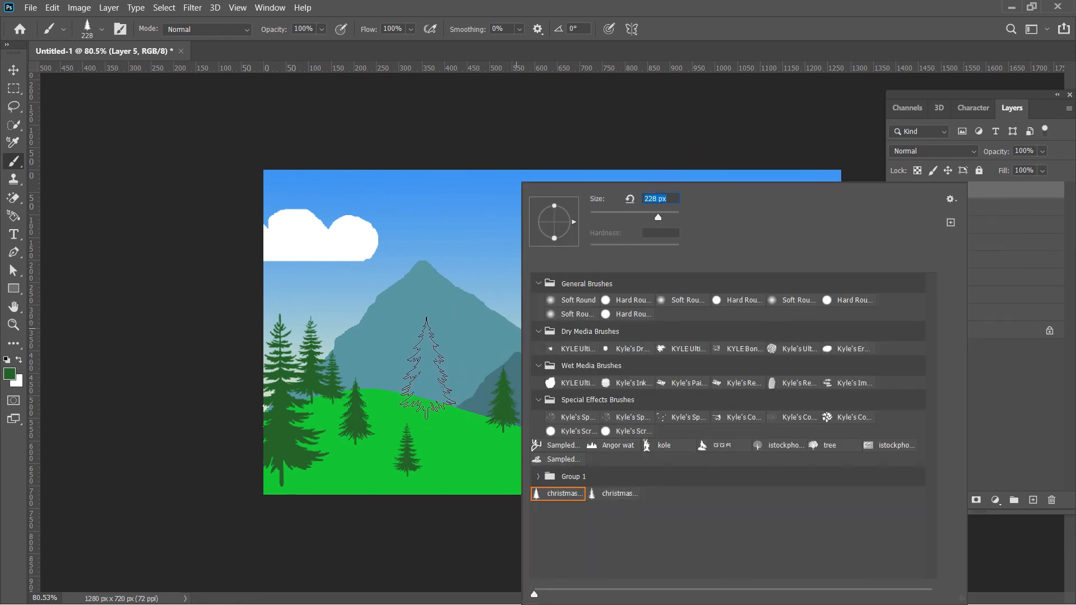
{"action": "left_click", "coordinate": [427, 367]}
{"action": "left_click", "coordinate": [482, 440]}
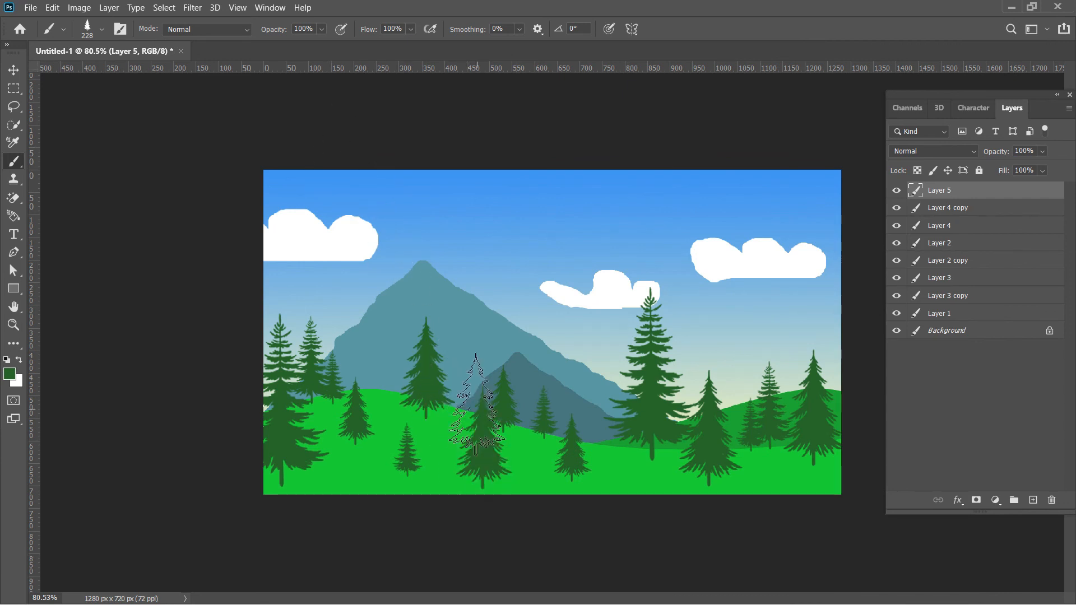
Switch to the Move tool and deselect all layers to view the finished illustration.
{"action": "left_click", "coordinate": [14, 70]}
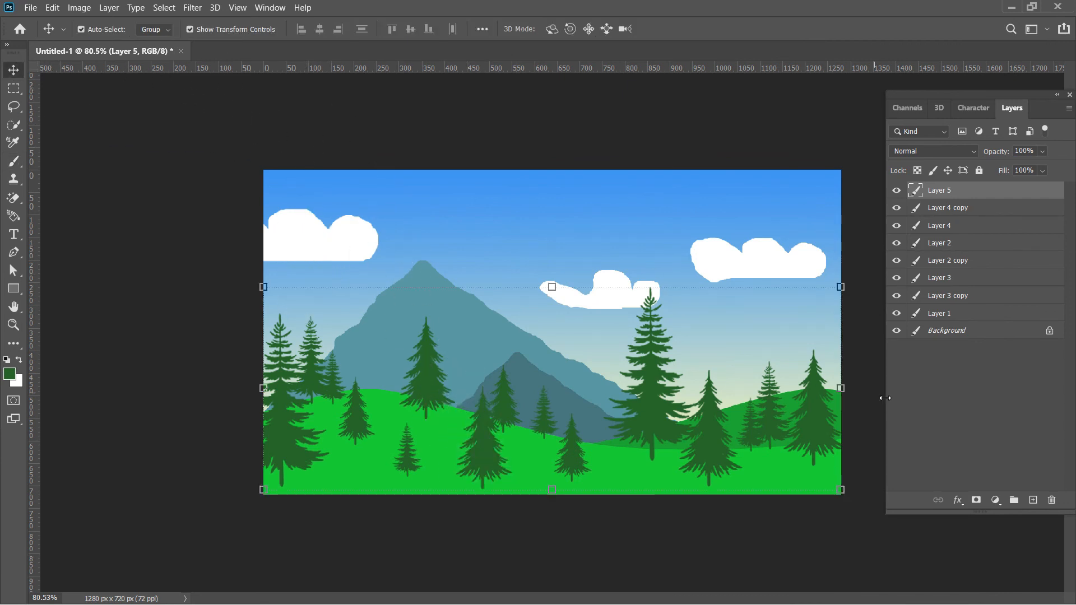
{"action": "left_click", "coordinate": [973, 435]}
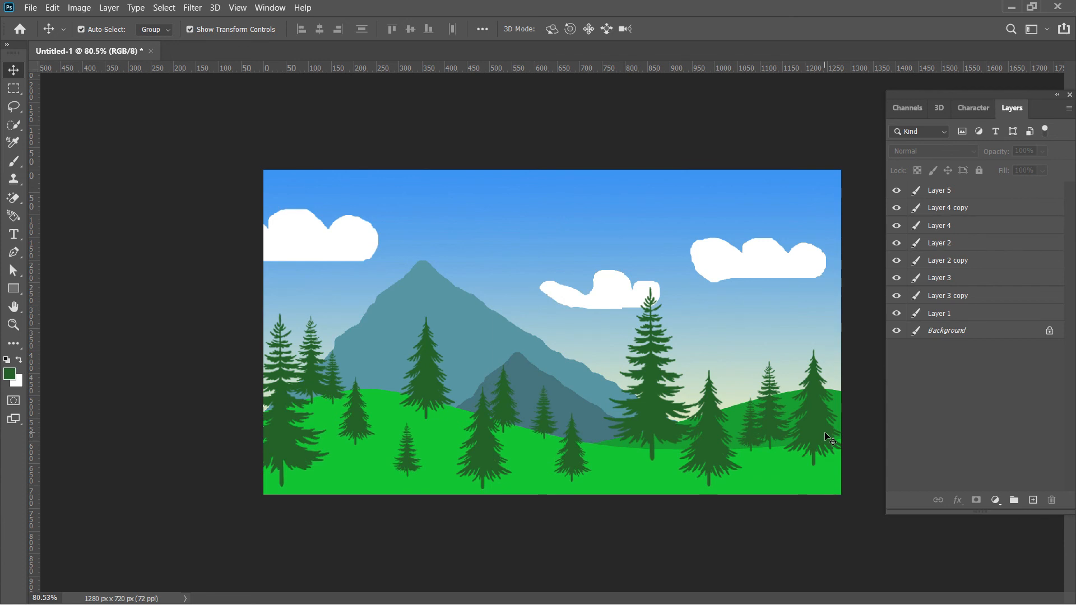
{"action": "key", "text": "alt+Tab"}
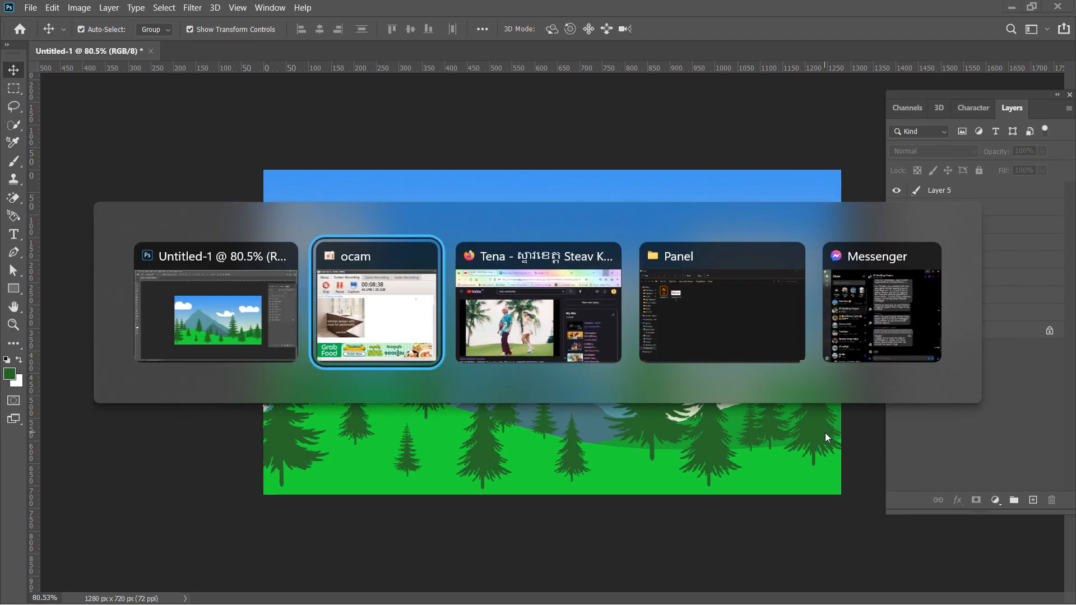